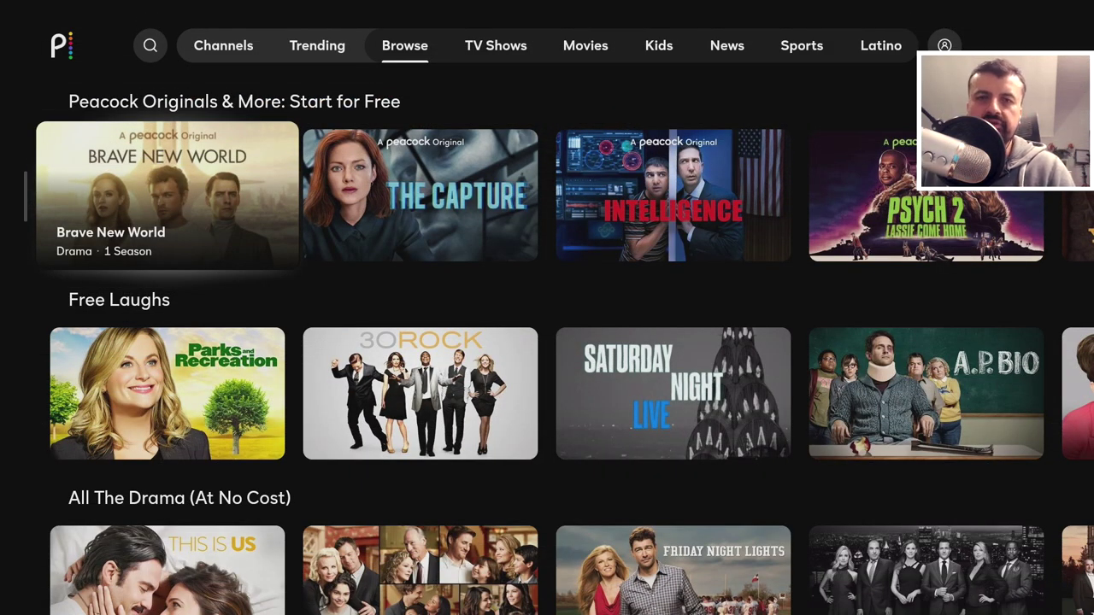
- Move down past Free Laughs, All The Drama and Black Voices to Free Big Screen Hits, then along it
key("Down")
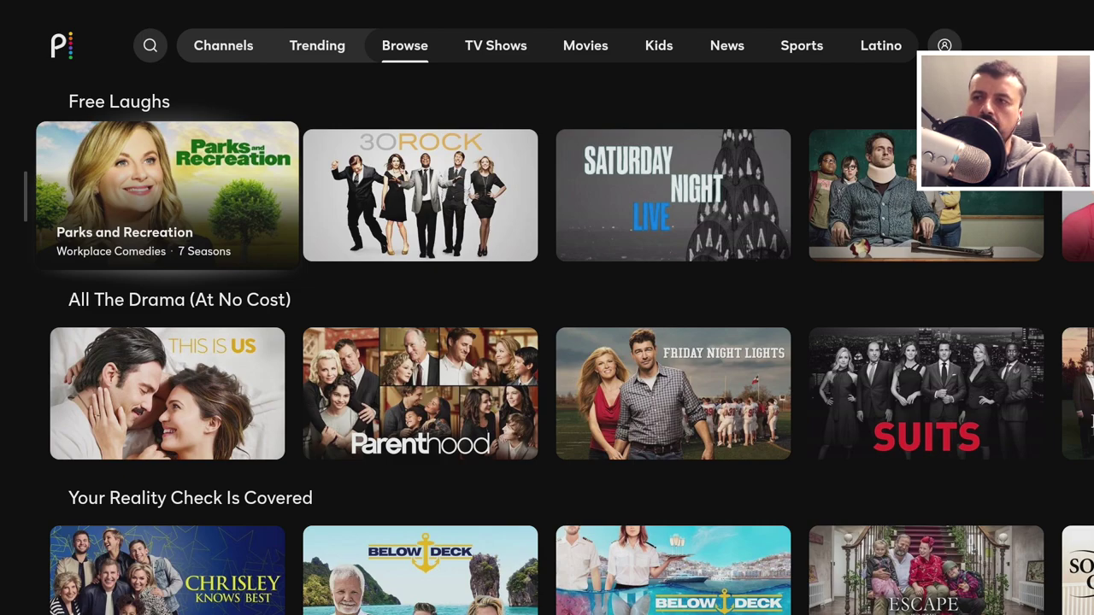
key("Down")
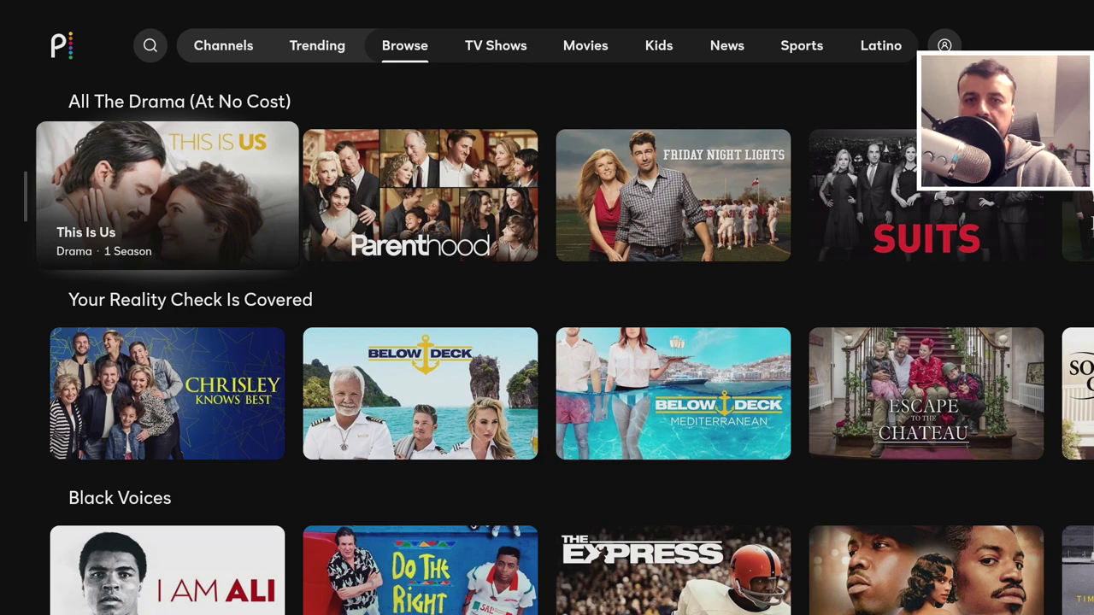
key("Down")
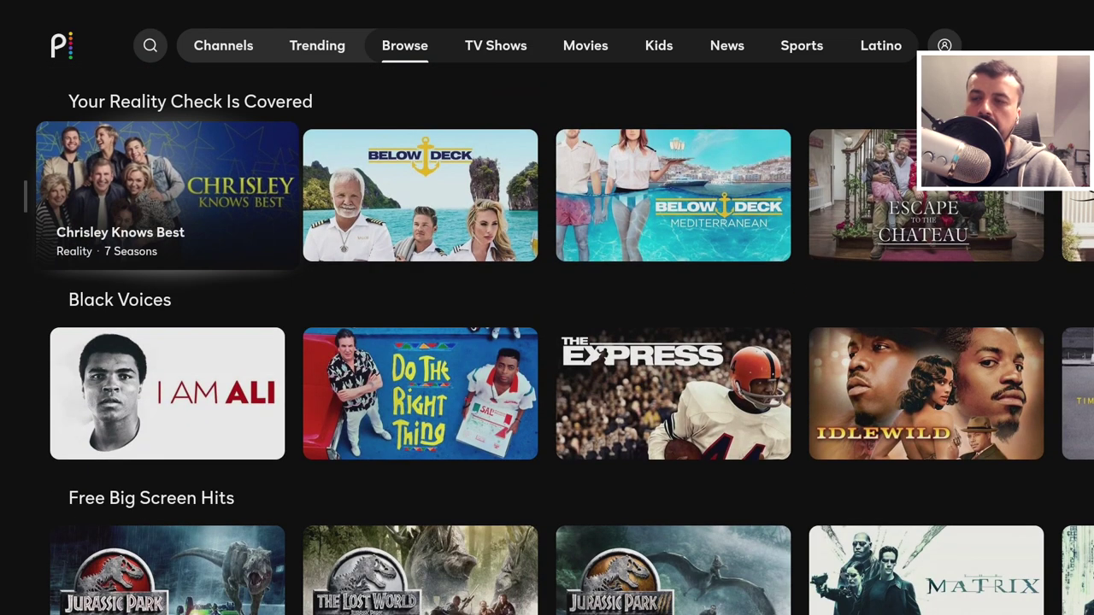
key("Down")
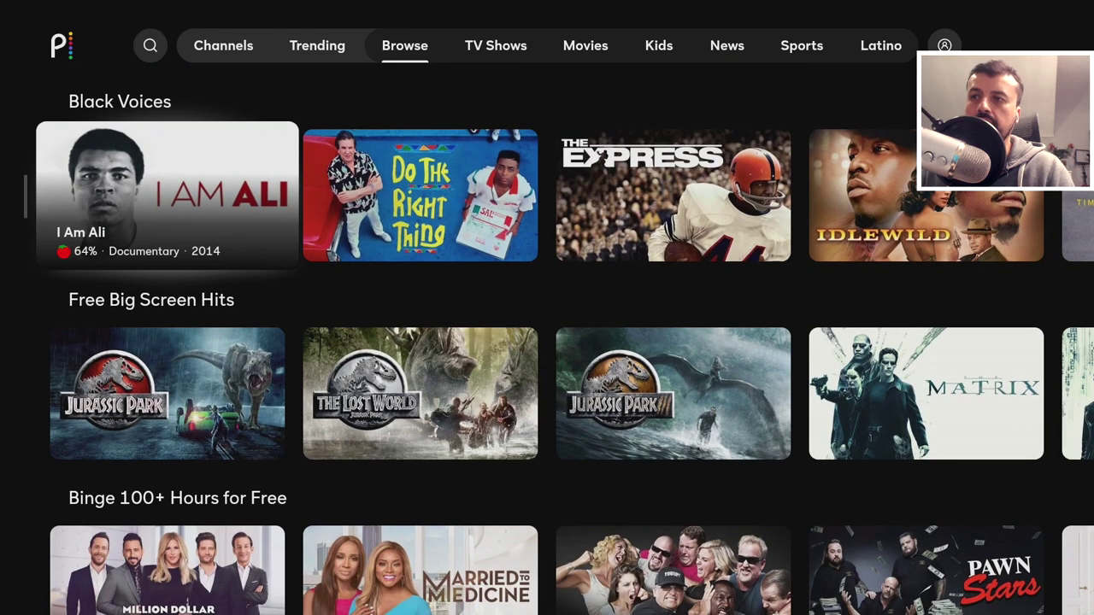
key("Down")
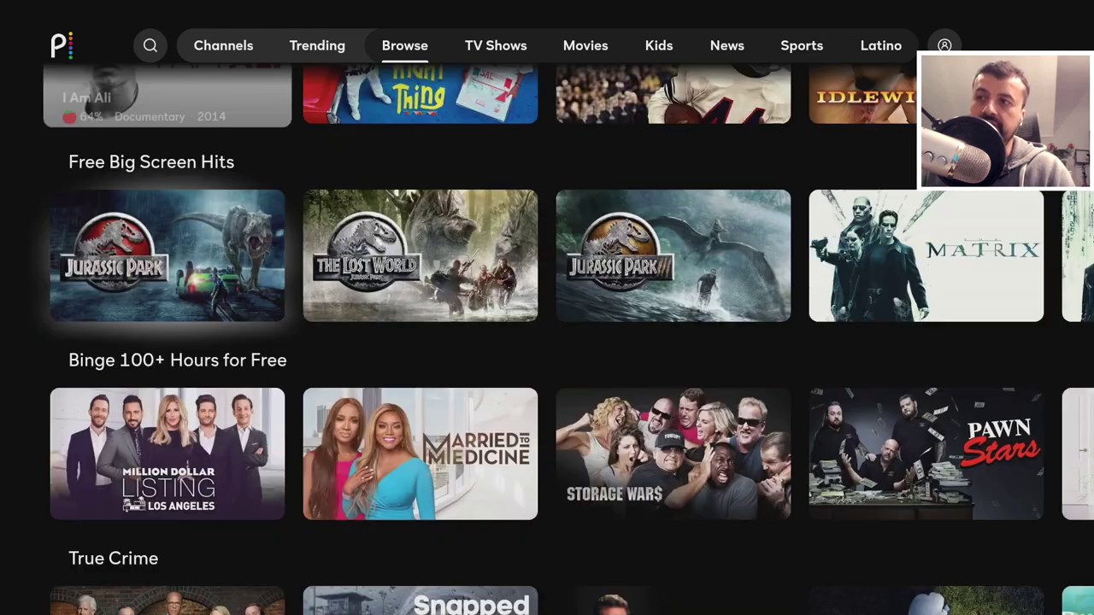
key("Right")
key("Right")
key("Right")
key("Right")
key("Right")
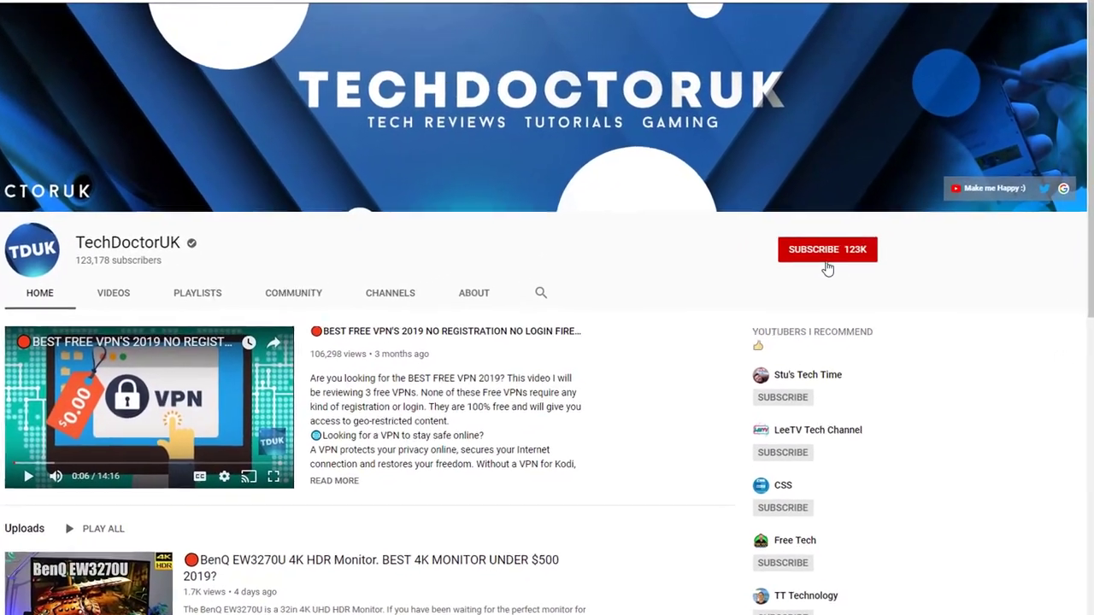
- Hit SUBSCRIBE on the TechDoctorUK channel home page
left_click(853, 223)
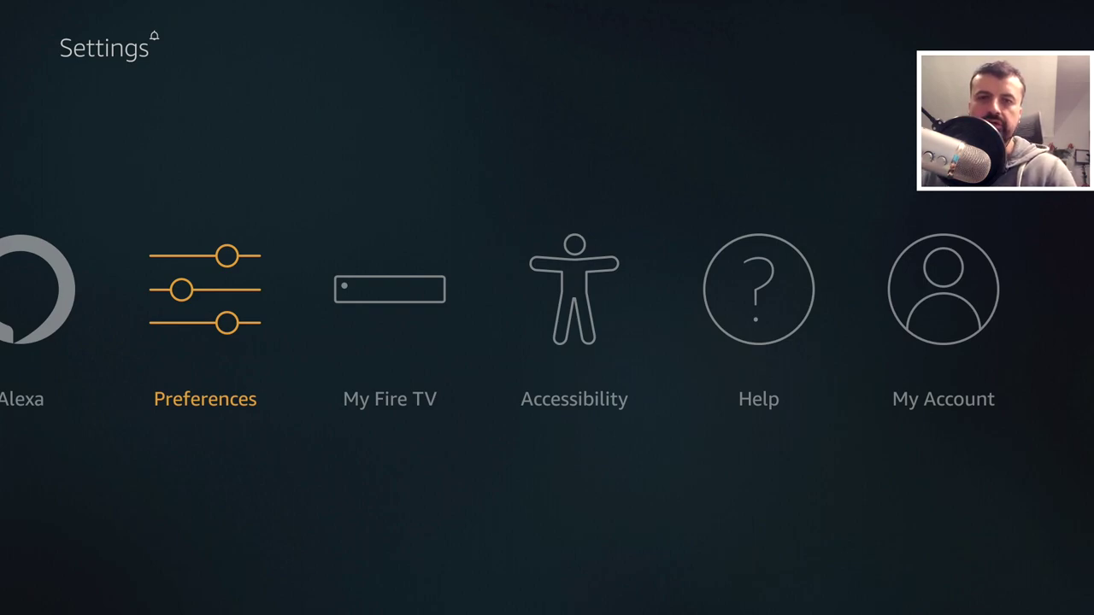
- Confirm Apps from Unknown Sources is ON in My Fire TV > Developer Options, then return Home toward Downloader
key("Right")
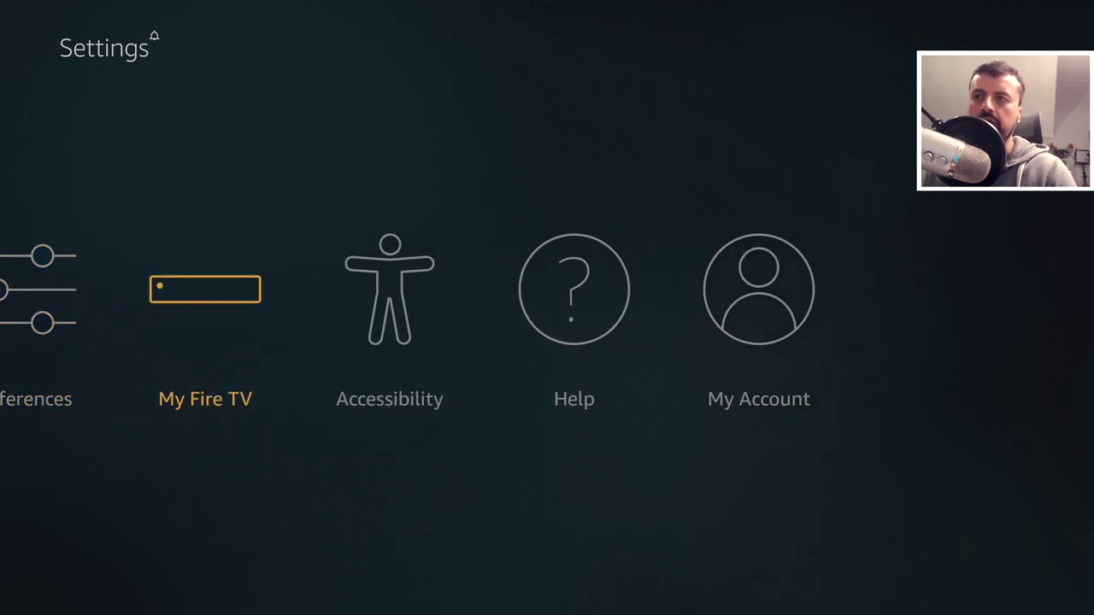
key("Return")
key("Down")
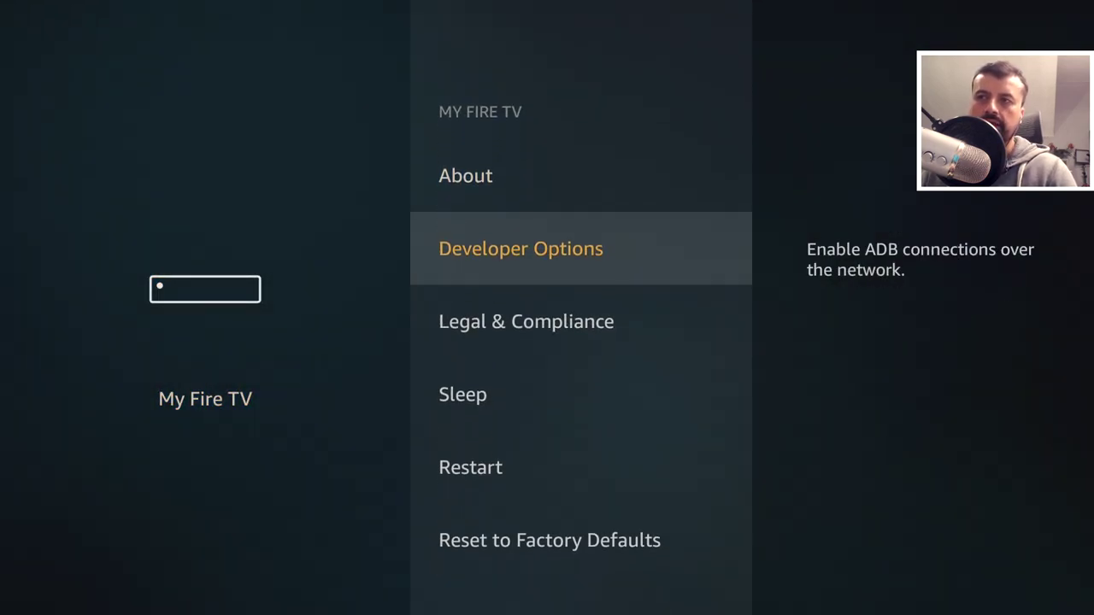
key("Return")
key("Down")
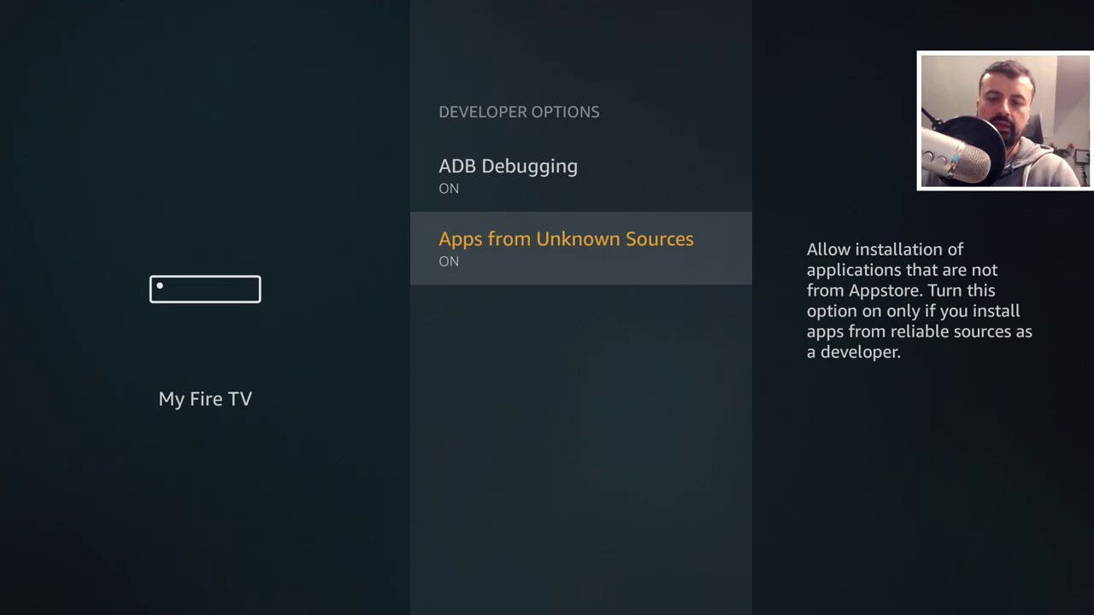
key("Home")
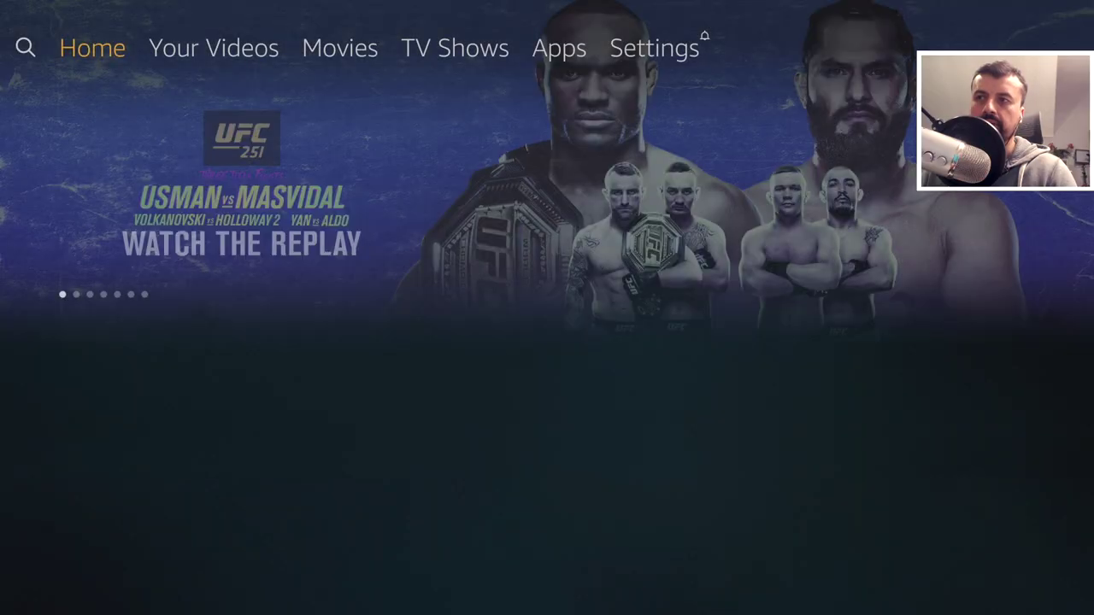
key("Right")
key("Right")
key("Right")
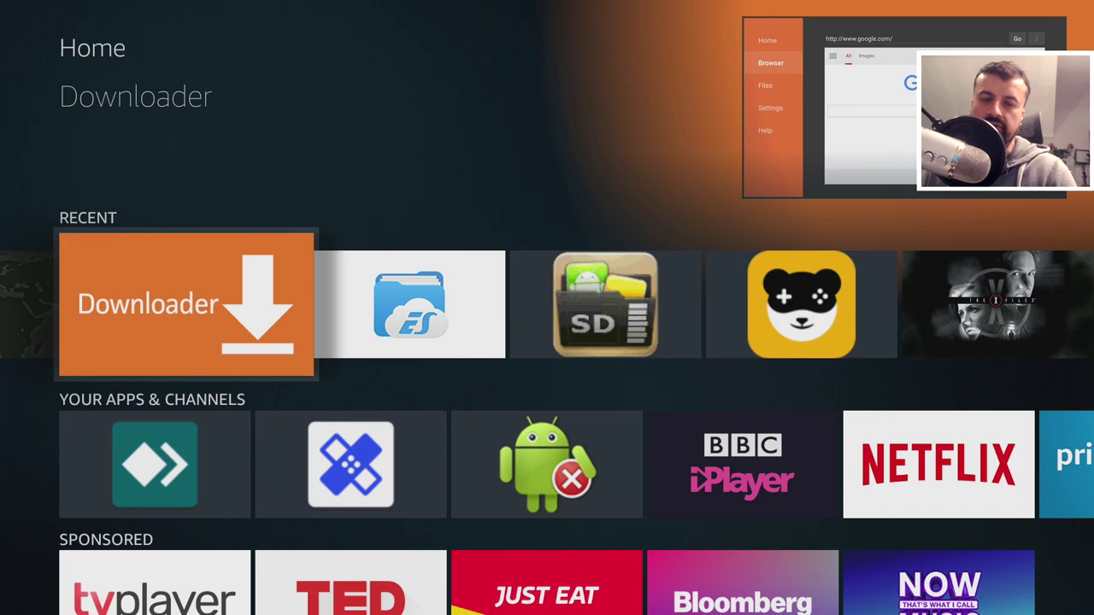
- Launch Downloader, cancel the leftover download, and open the URL field on its Home page
key("Return")
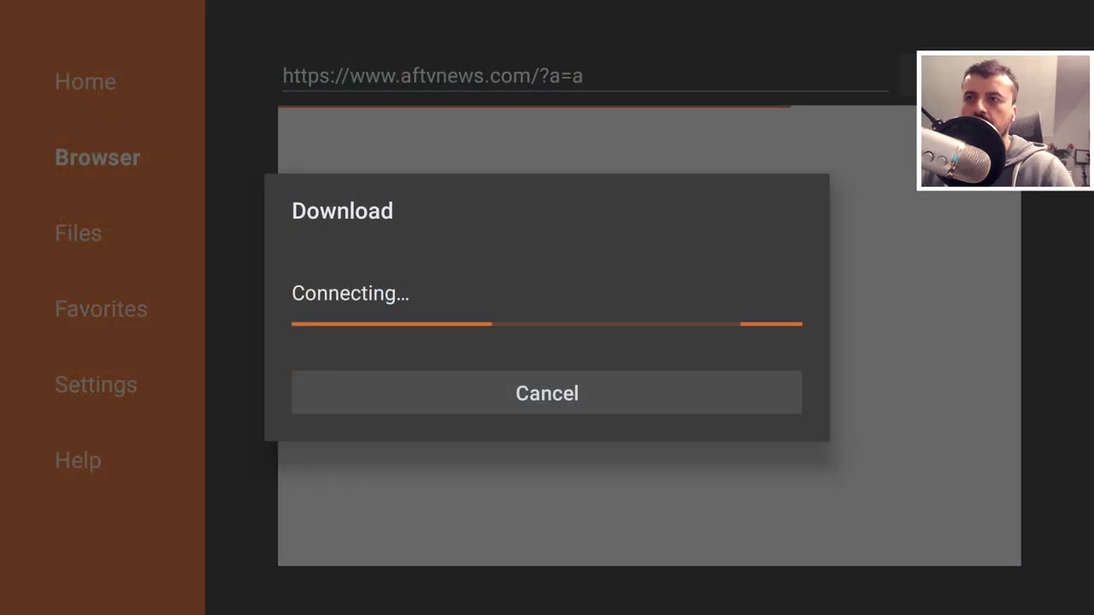
key("Return")
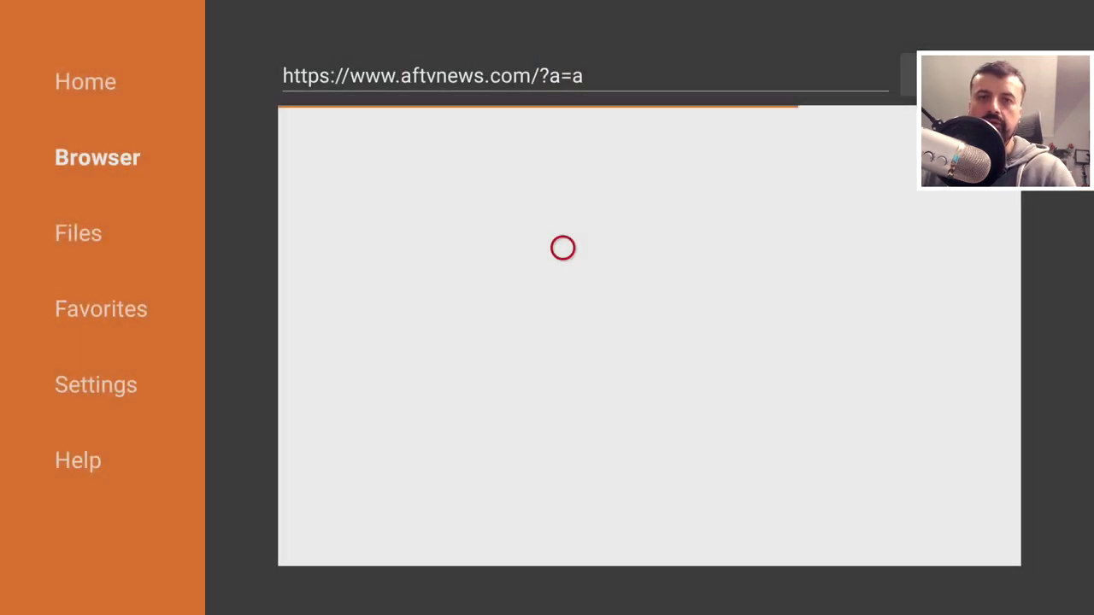
key("Up")
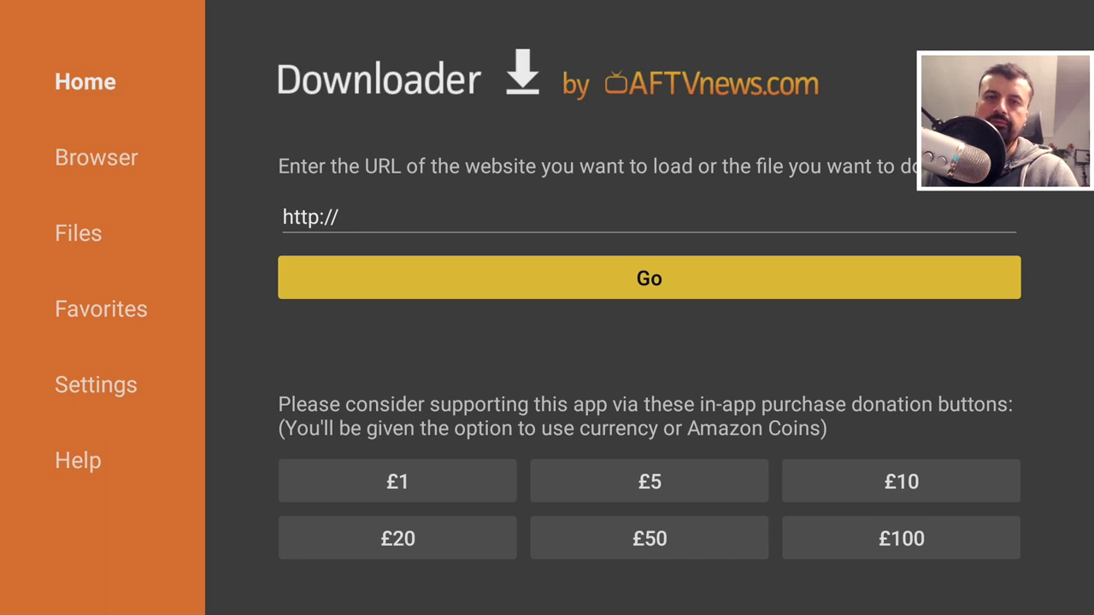
key("Down")
key("Right")
key("Up")
key("Up")
key("Return")
- Enter 'bit.ly/' in the address with the on-screen keyboard
key("Return")
key("Left")
key("Left")
key("Left")
key("Return")
key("Down")
key("Right")
key("Return")
key("Down")
key("Left")
key("Return")
key("Left")
key("Left")
key("Left")
key("Left")
key("Left")
key("Left")
key("Left")
key("Up")
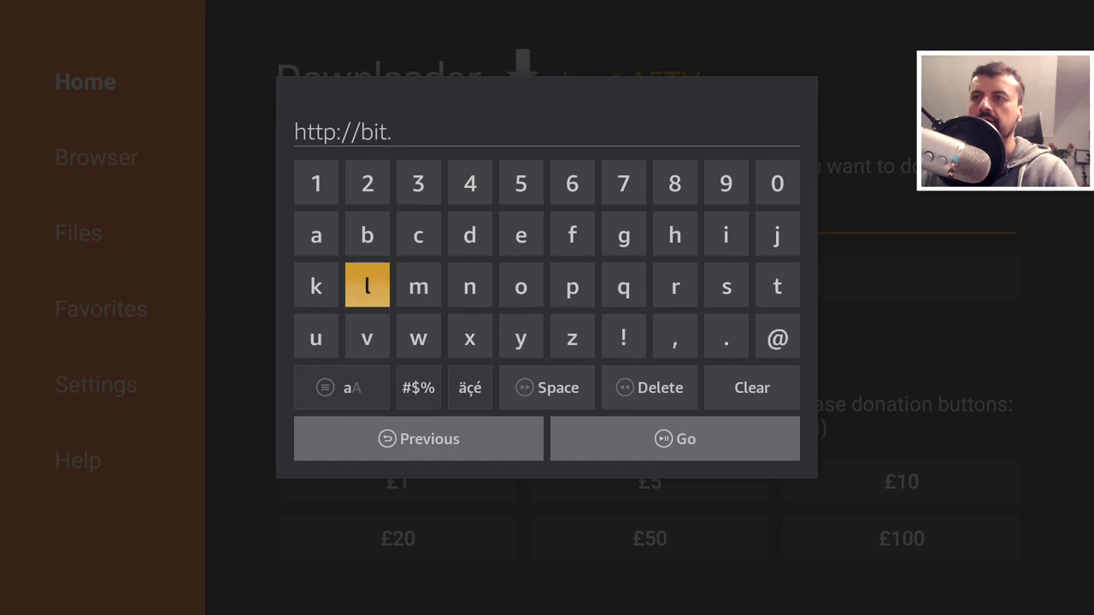
key("Return")
key("Right")
type("y/")
key("Left")
key("Left")
key("Left")
key("Return")
key("Right")
key("Right")
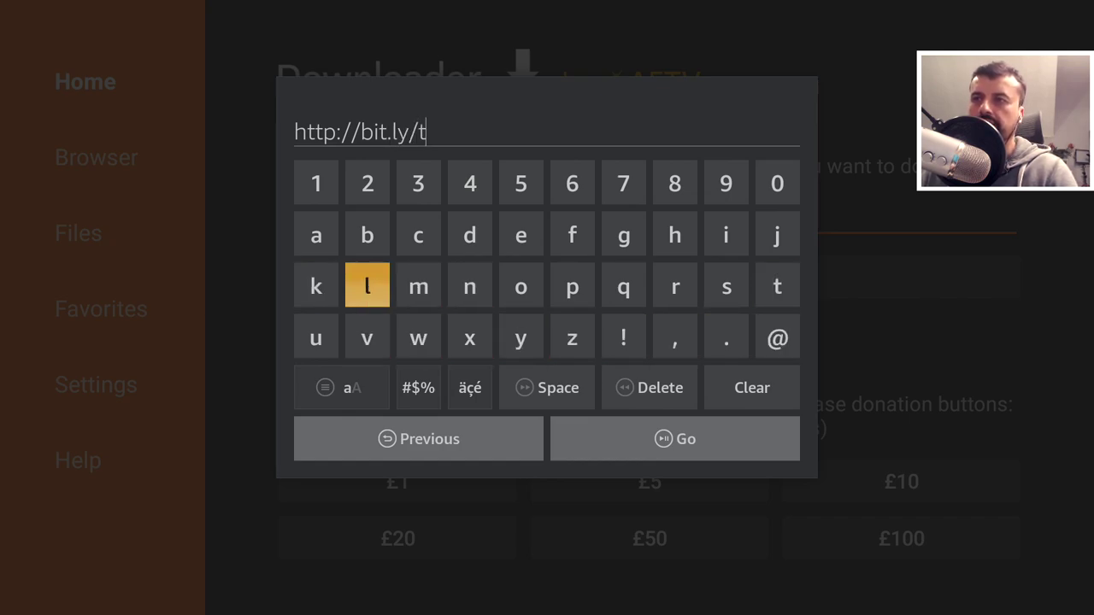
key("Right")
key("Right")
key("Right")
key("Left")
key("Up")
key("Return")
key("Down")
key("Down")
key("Left")
key("Left")
key("Left")
key("Return")
key("Up")
key("Return")
key("Up")
key("Up")
key("Right")
key("Return")
key("Left")
key("Left")
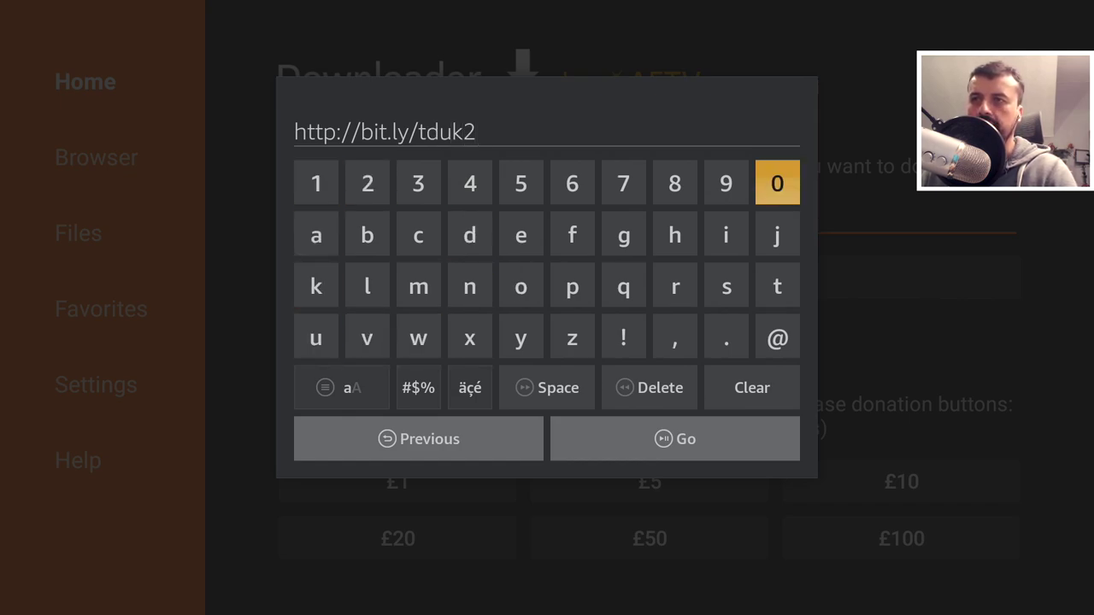
key("Return")
key("Right")
key("Return")
key("Left")
key("Left")
key("Return")
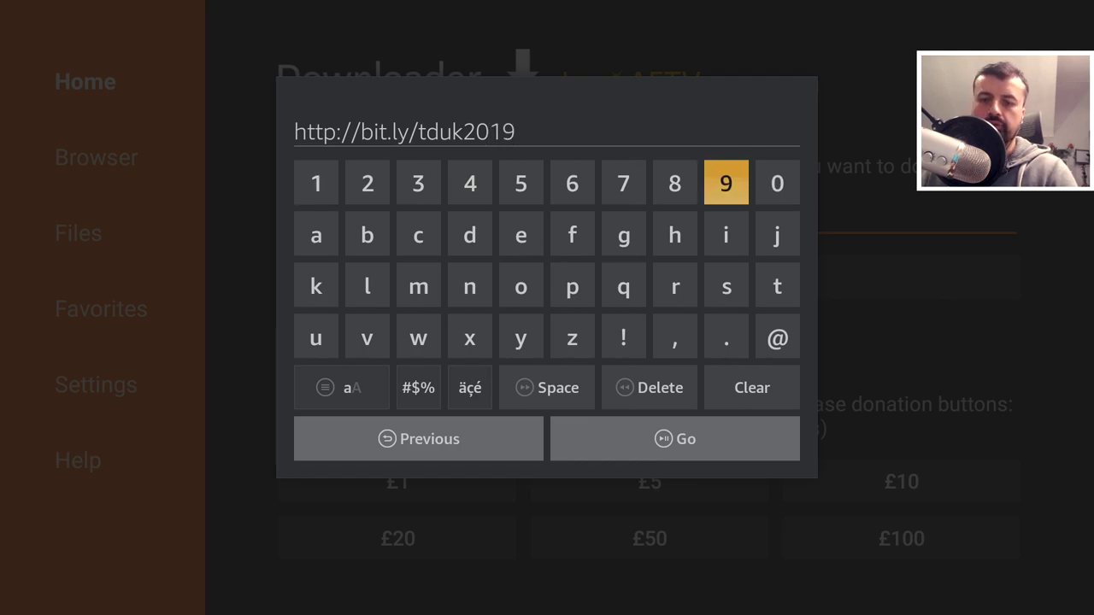
key("XF86AudioPlay")
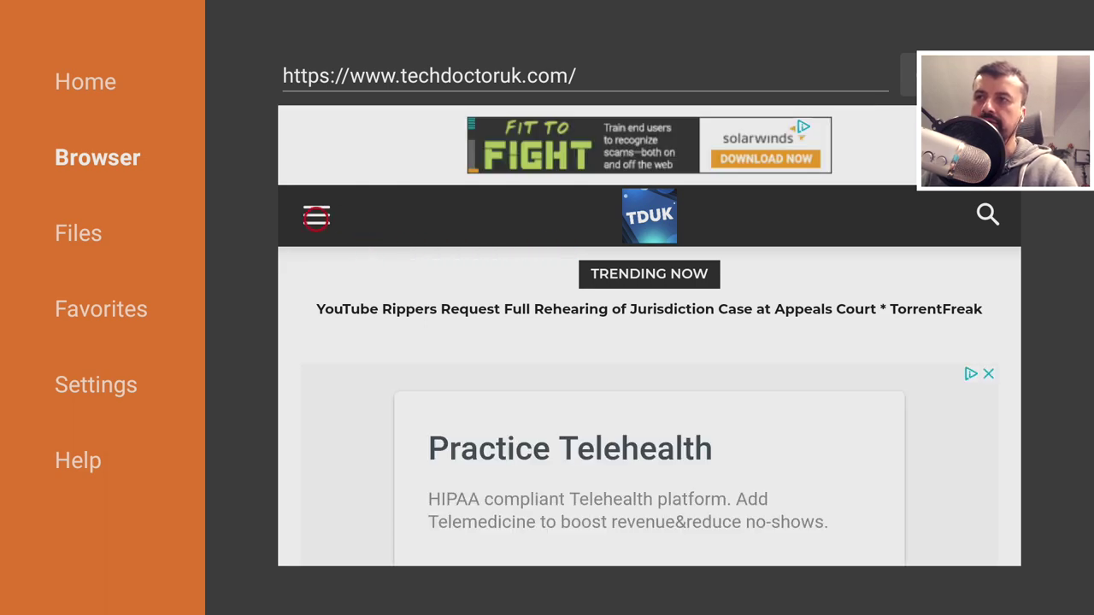
- Go to the site's Tutorials page and reload it with JavaScript disabled
left_click(316, 218)
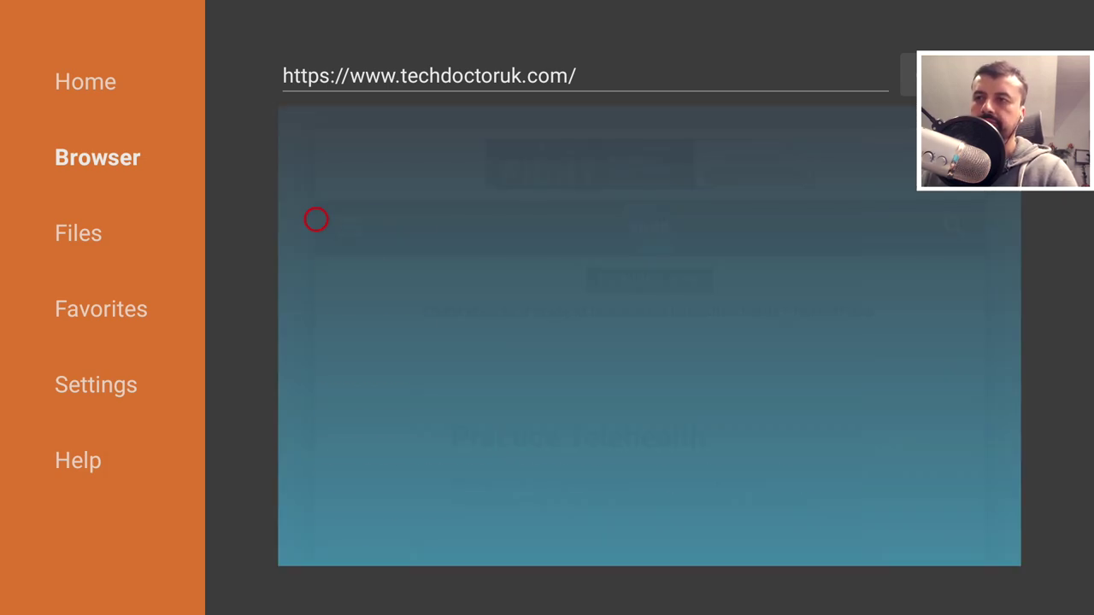
left_click(373, 362)
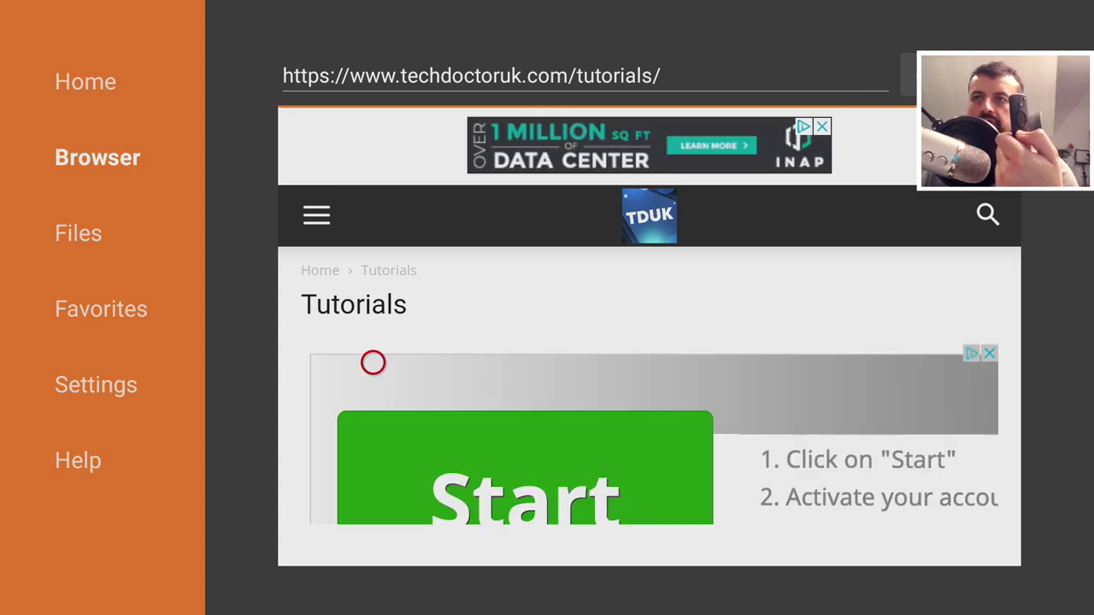
key("Menu")
key("Down")
key("Down")
key("Down")
key("Down")
key("Down")
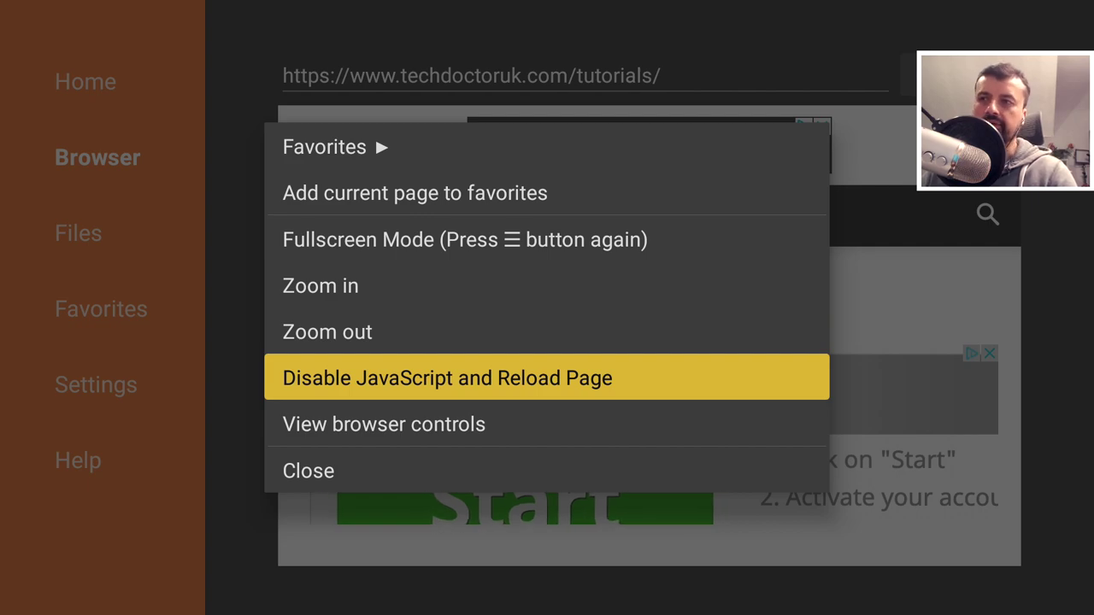
key("Return")
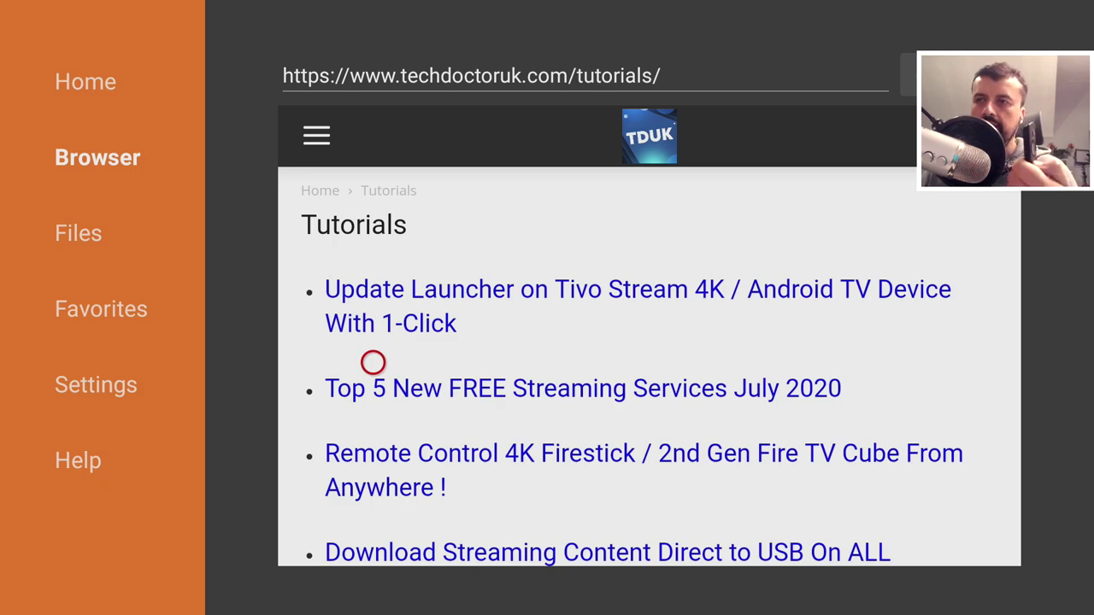
- Re-enable JavaScript and reload the Tutorials page
key("Menu")
key("Down")
key("Down")
key("Down")
key("Down")
key("Down")
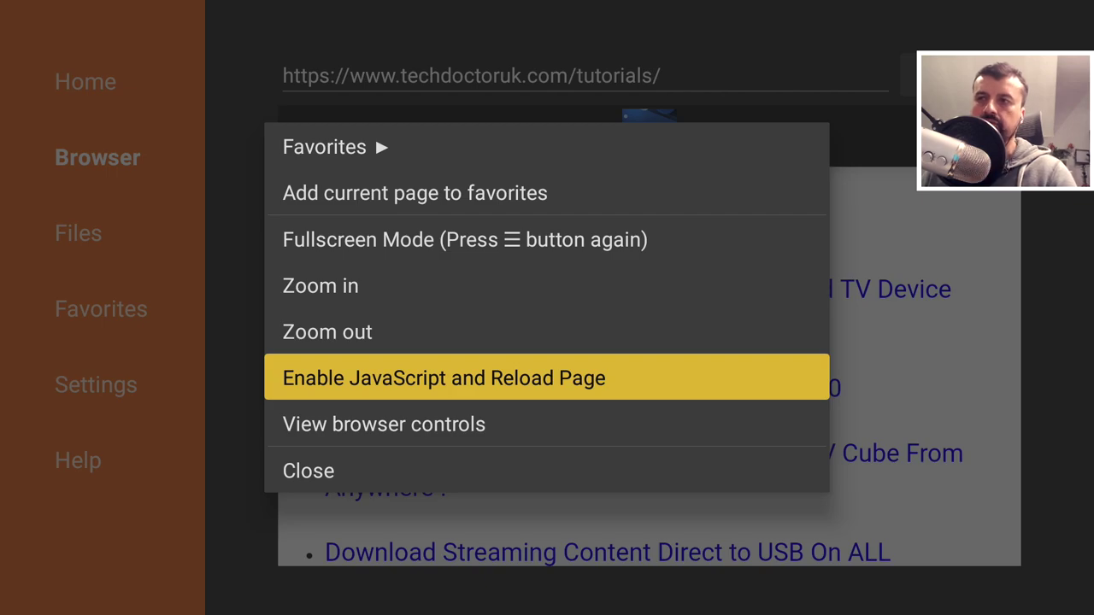
key("Return")
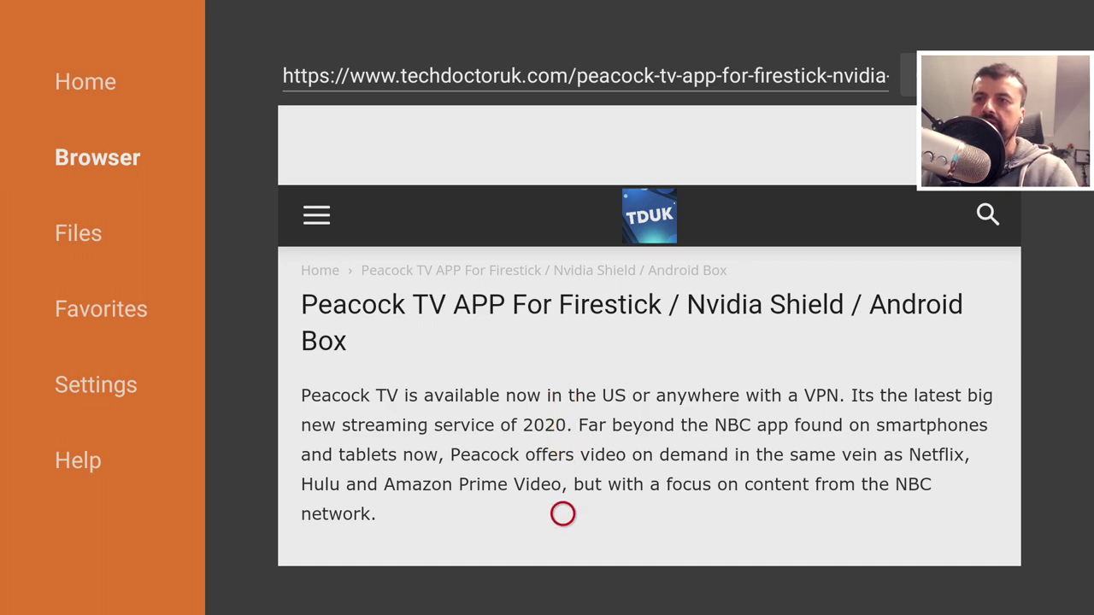
- Scroll the Peacock TV for Firestick article to Software needed and follow its Peacock TV link
scroll(562, 533, "down", 2)
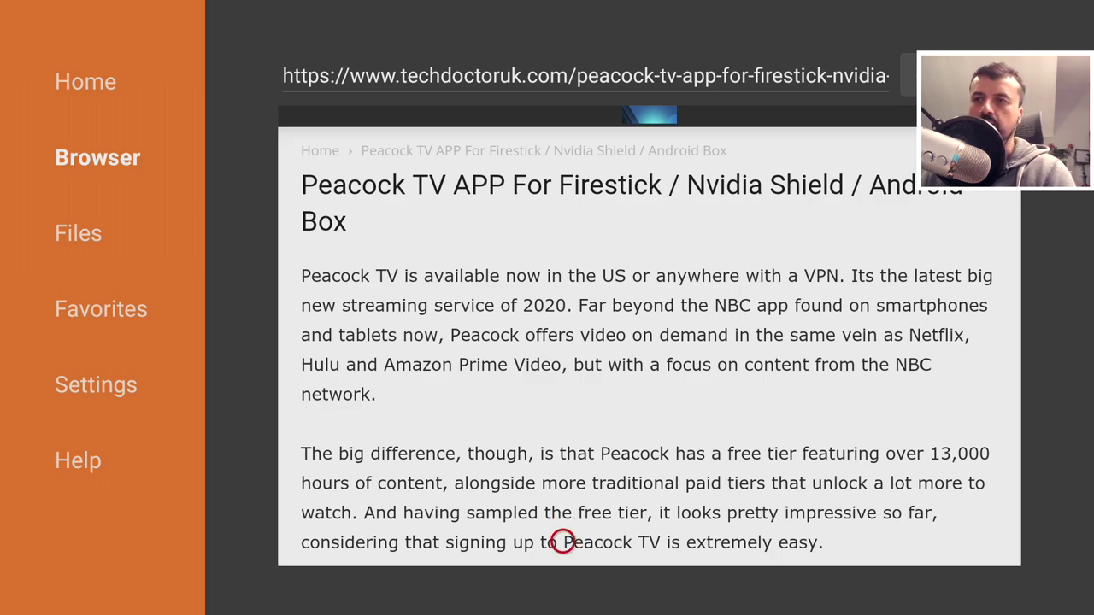
scroll(563, 538, "down", 4)
scroll(562, 544, "down", 3)
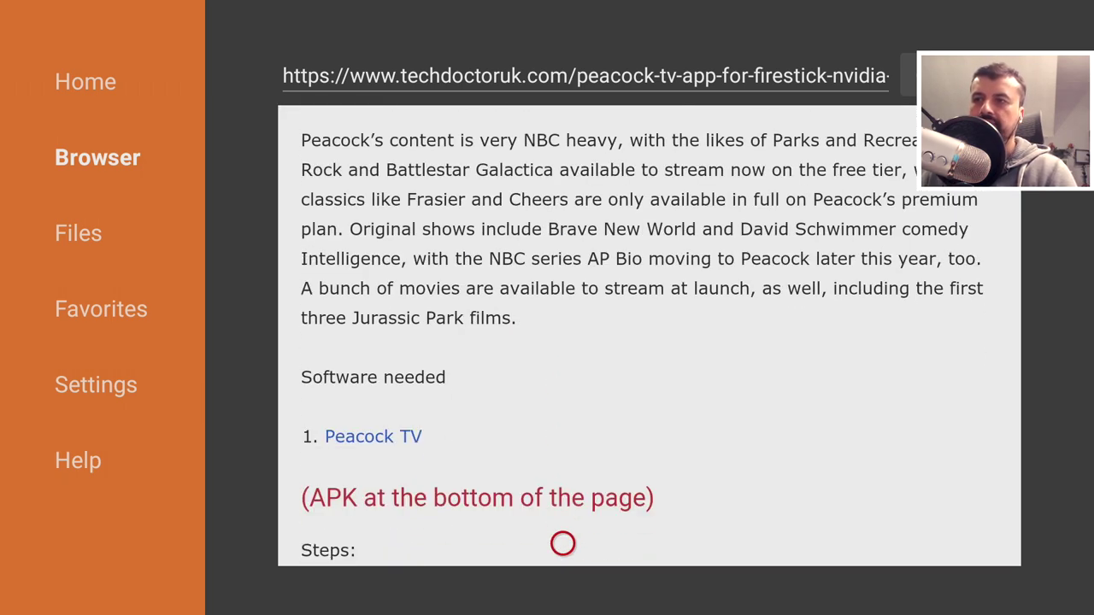
left_click(401, 438)
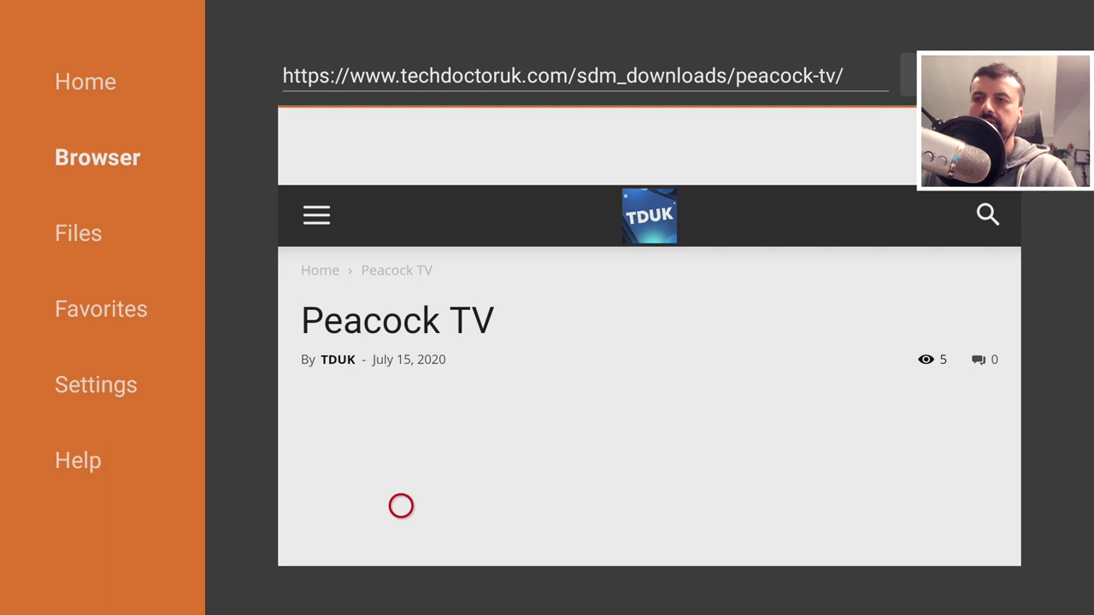
- Download the Peacock TV APK with Download Now! and confirm Install in both prompts
left_click(401, 513)
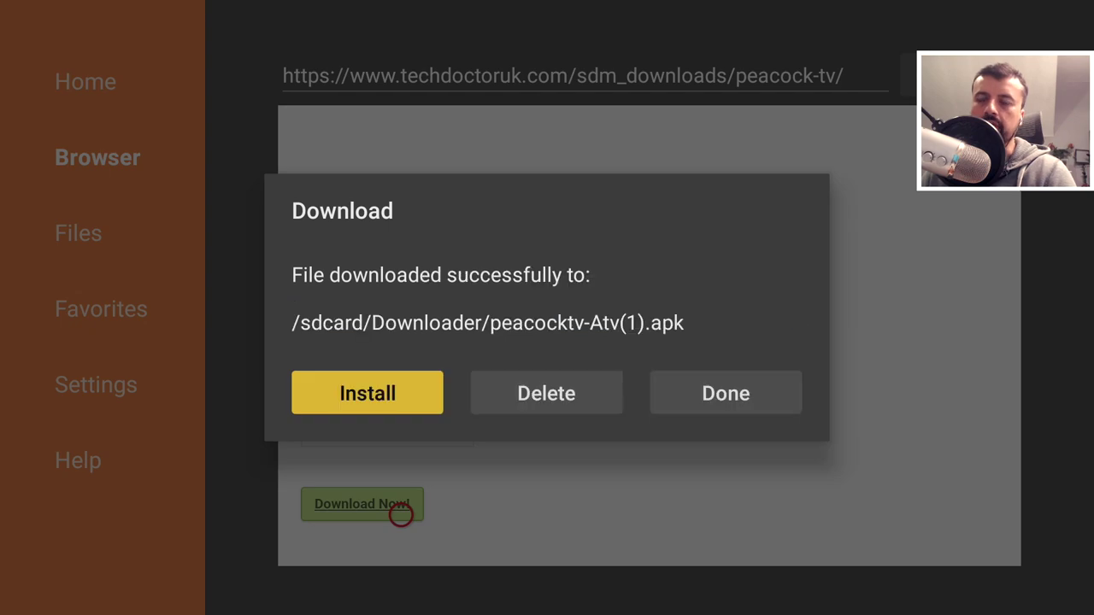
key("Return")
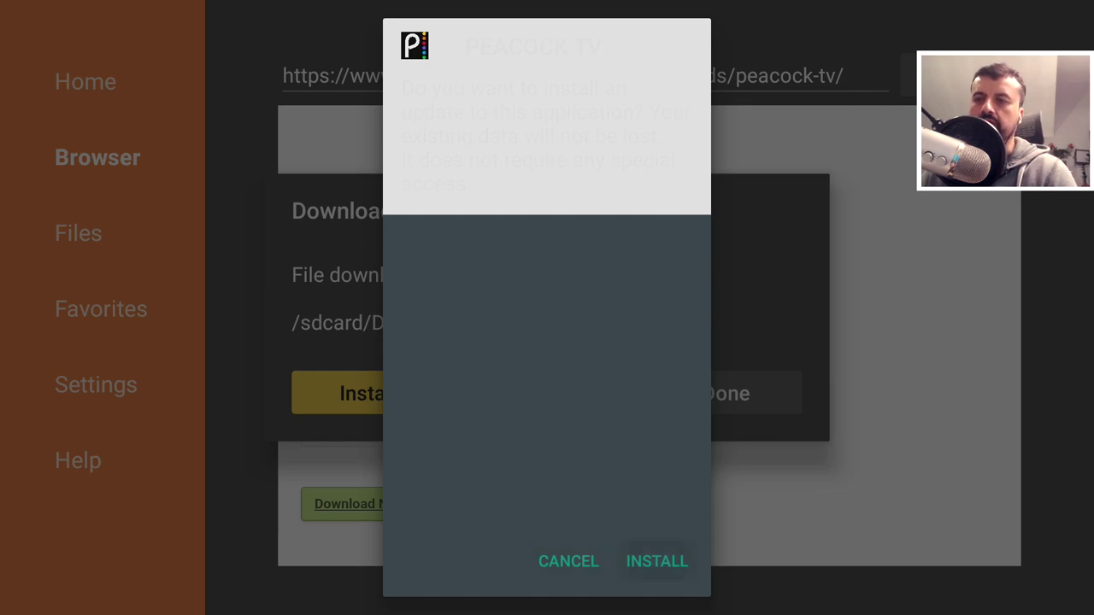
key("Return")
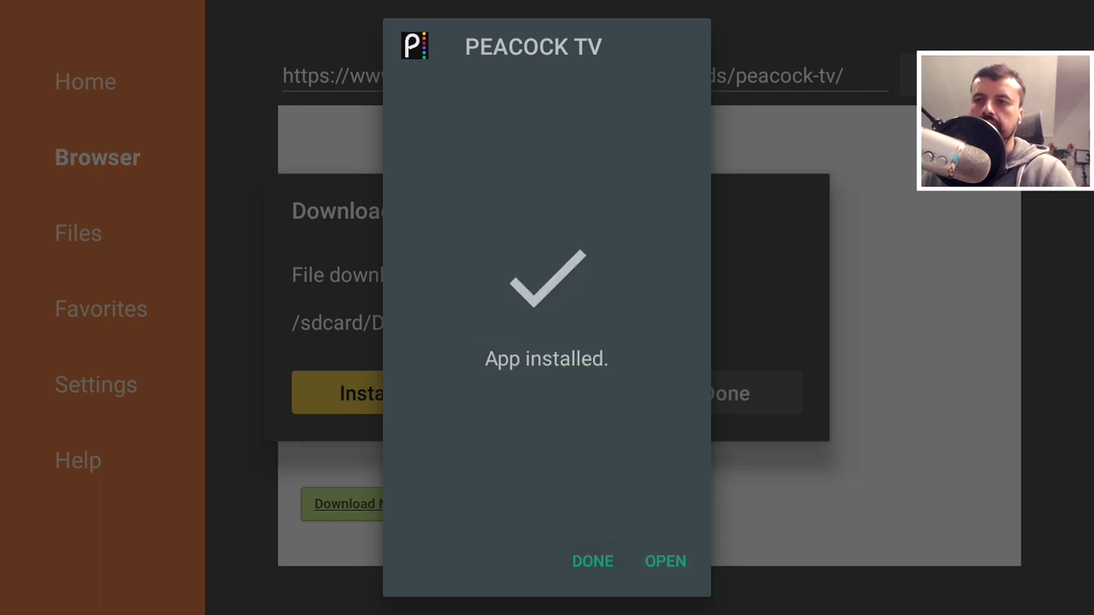
- Dismiss the App installed dialog with Done and return to the Fire TV Home screen
key("Return")
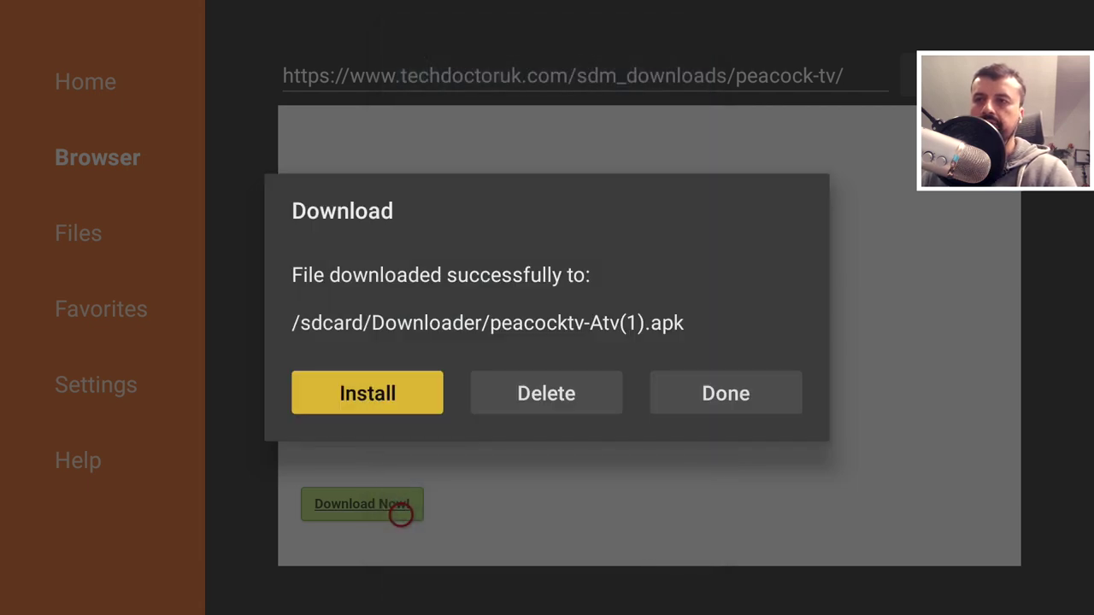
key("Home")
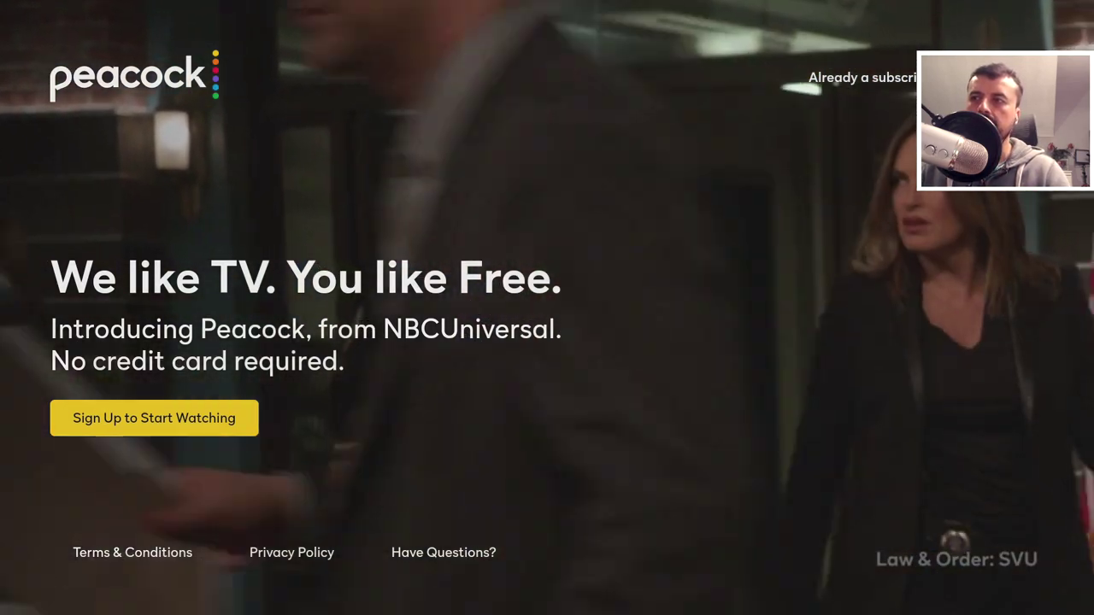
- Choose Sign Up and begin typing the account email address on the on-screen keyboard
key("Return")
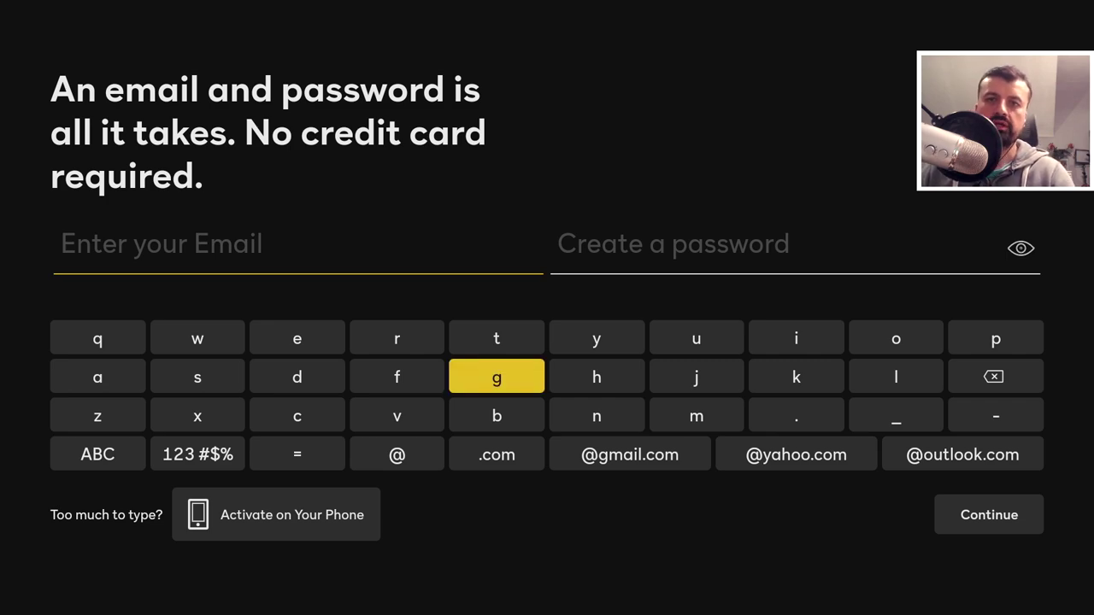
key("Left")
key("Left")
key("Left")
key("Up")
key("Down")
key("Return")
key("Right")
key("Right")
key("Return")
key("Return")
key("Return")
key("Right")
key("Right")
key("Right")
key("Down")
key("Down")
key("Return")
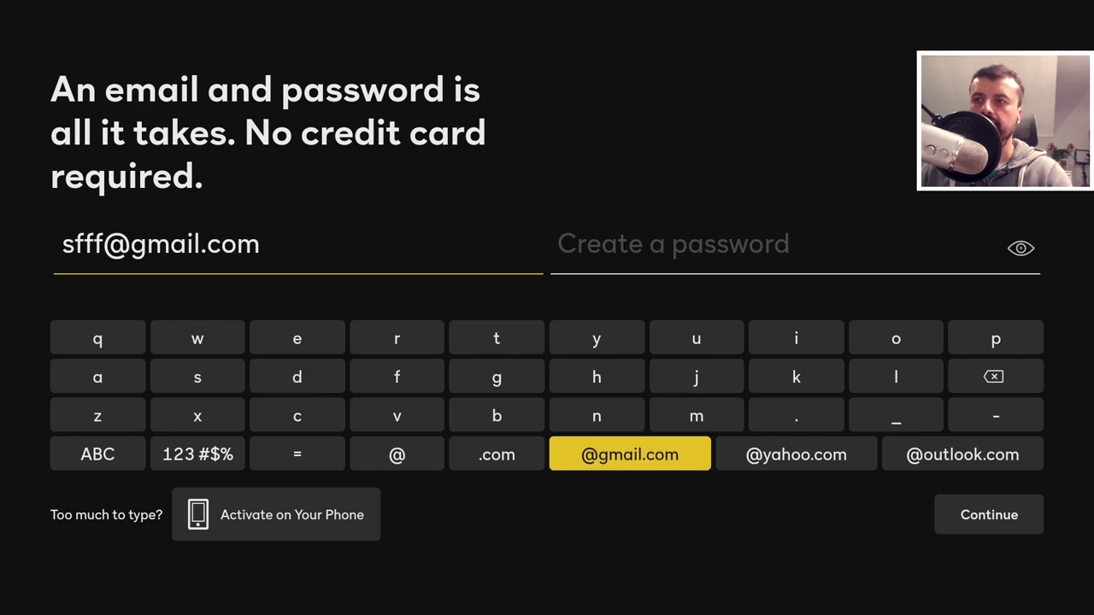
key("Up")
key("Up")
key("Up")
key("Up")
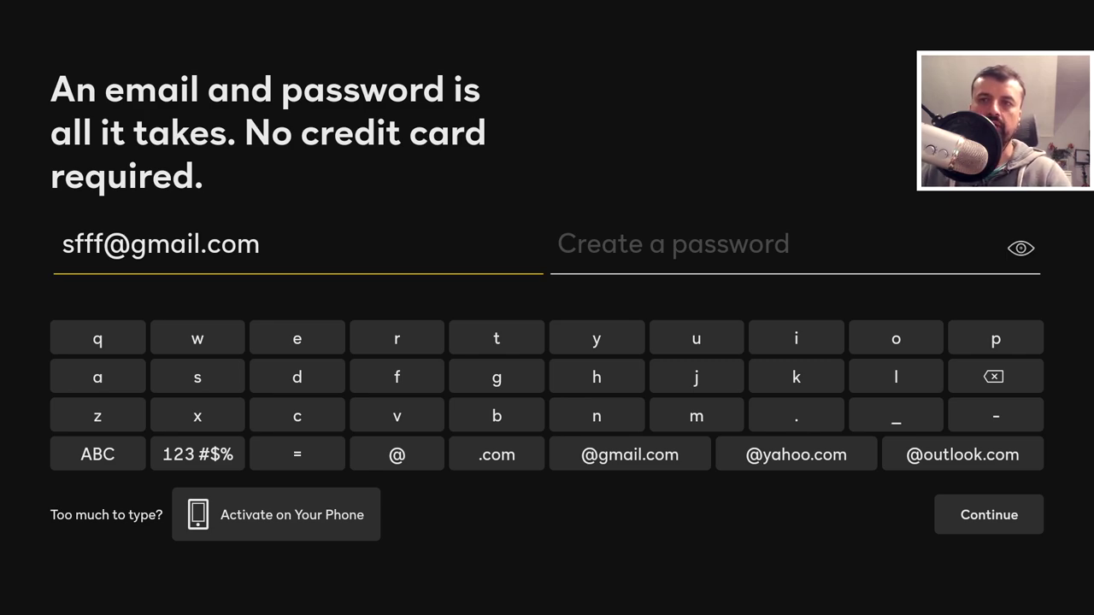
key("Down")
key("Down")
key("Down")
key("Down")
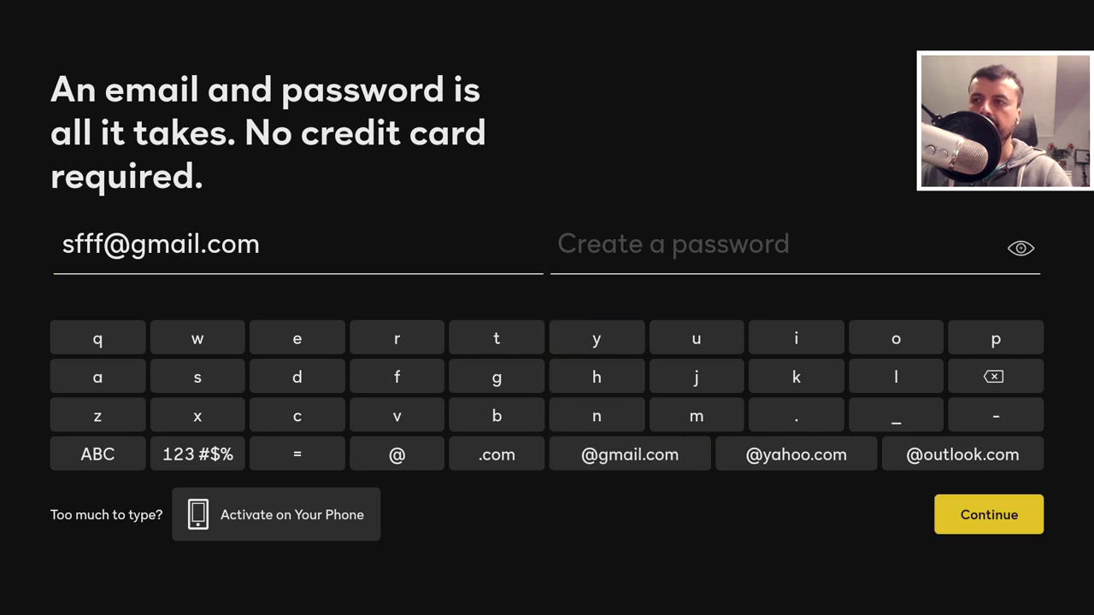
key("Left")
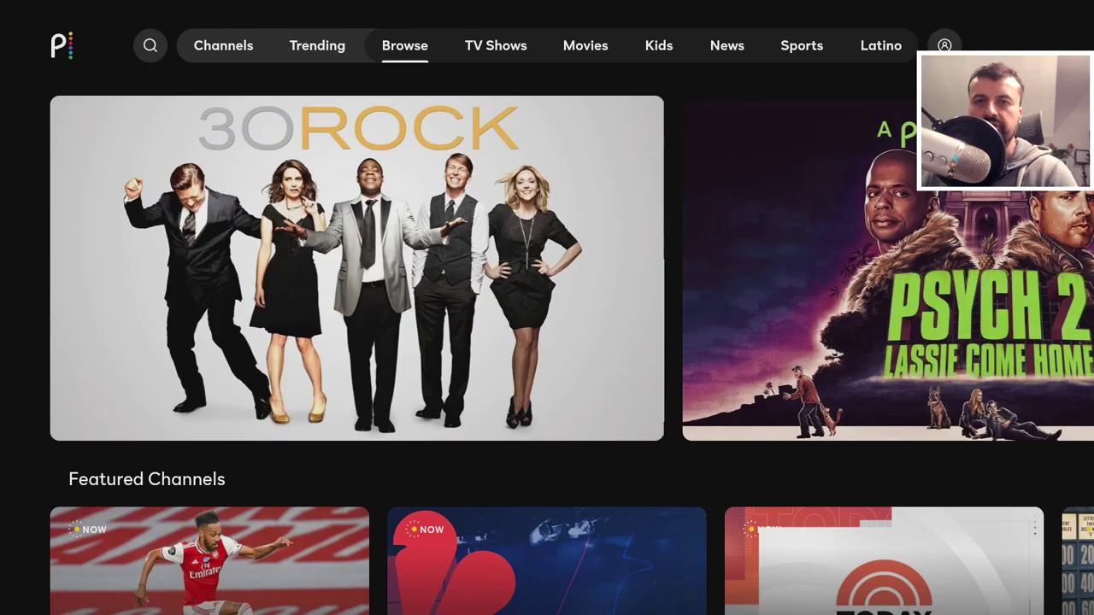
left_click(223, 46)
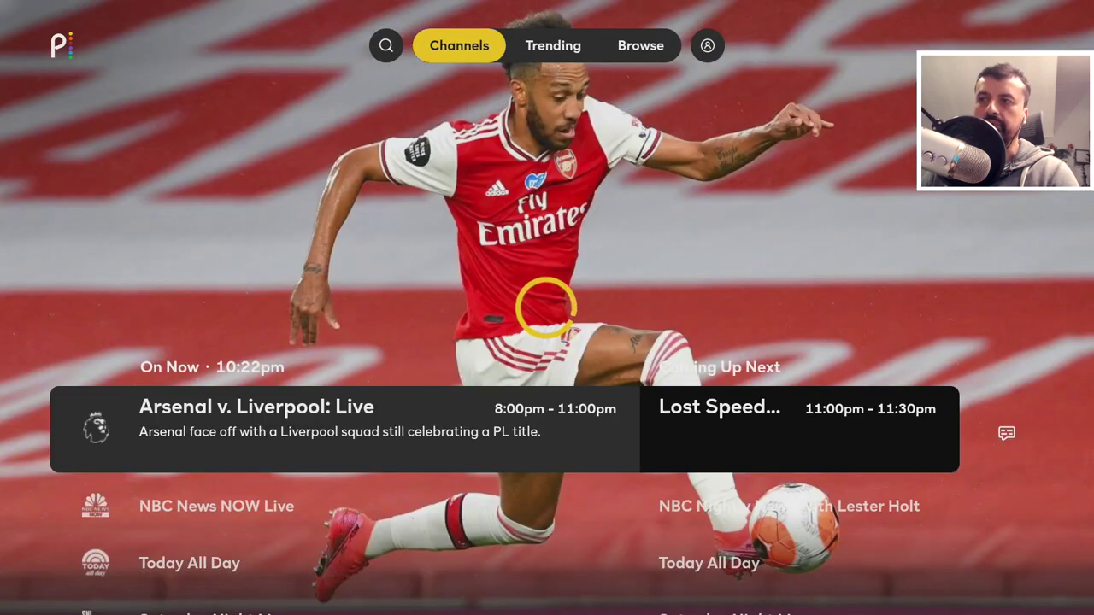
key("Down")
key("Down")
key("Down")
key("Down")
key("Down")
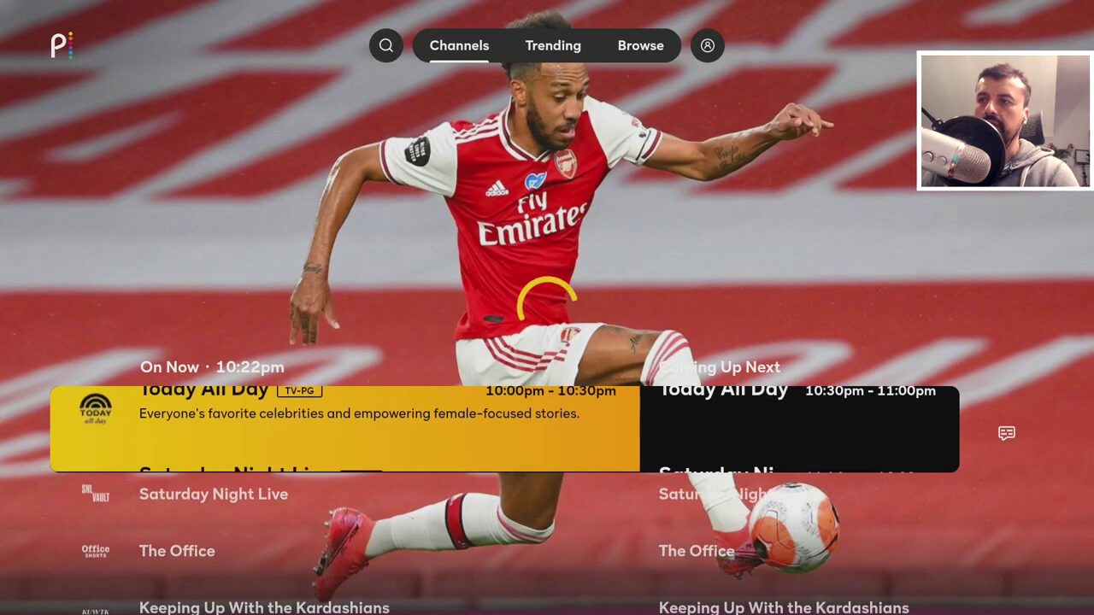
key("Down")
key("Down")
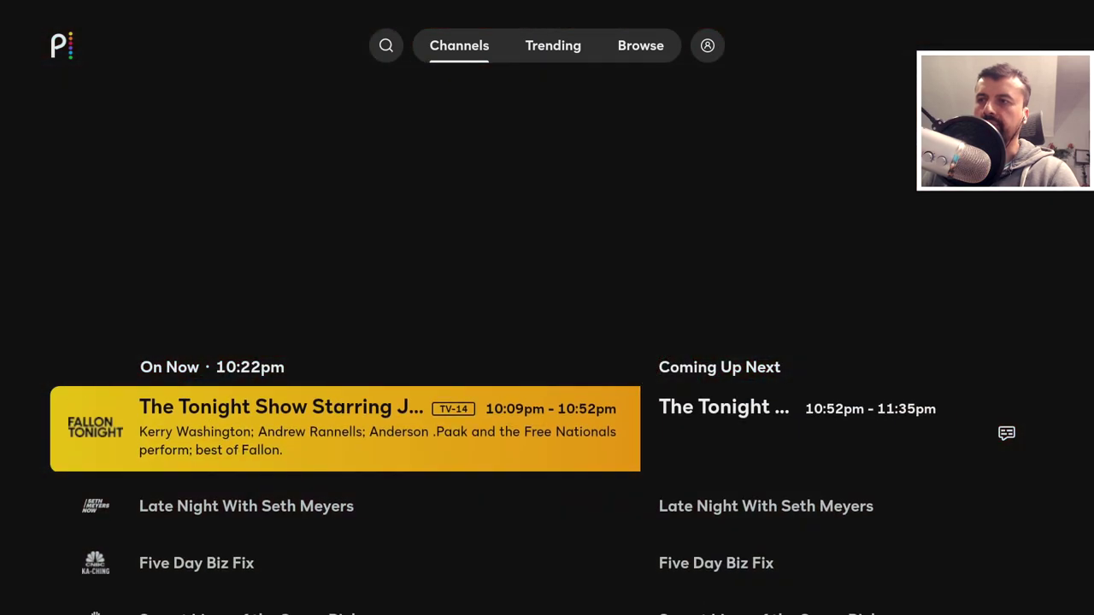
key("Down")
key("Down")
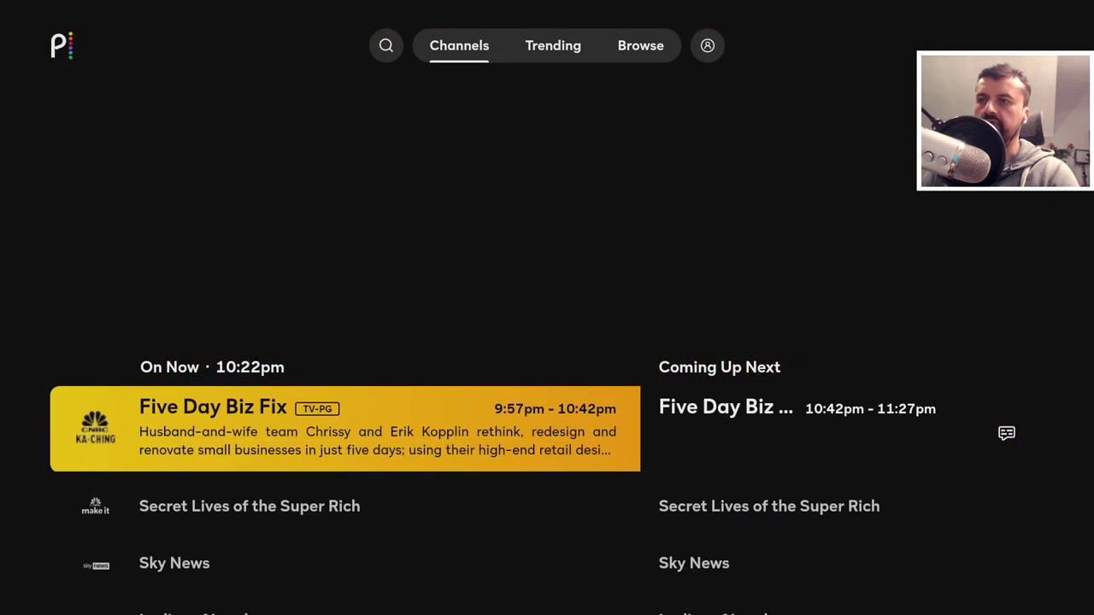
key("Down")
key("Down")
key("Down")
key("Down")
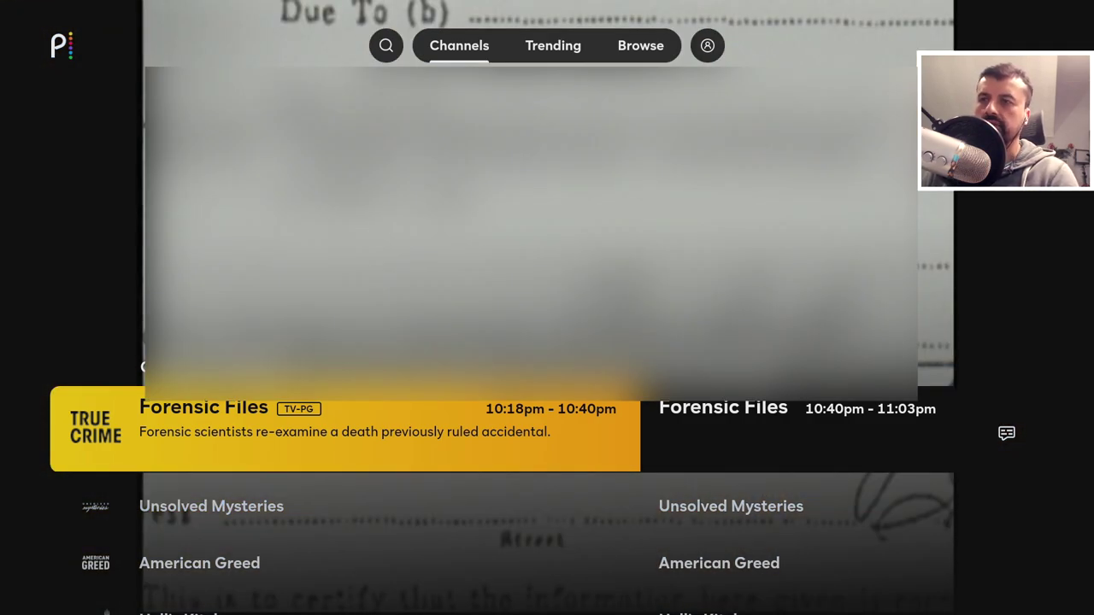
key("Down")
key("Down")
key("Down")
key("Down")
key("Down")
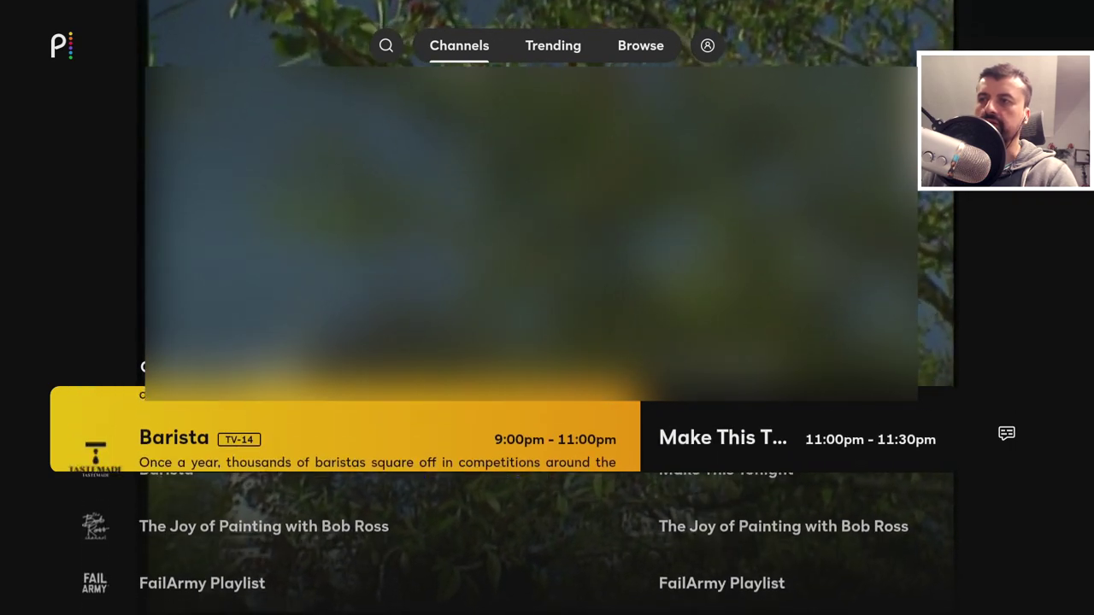
key("Down")
key("Down")
key("Down")
key("Down")
key("Down")
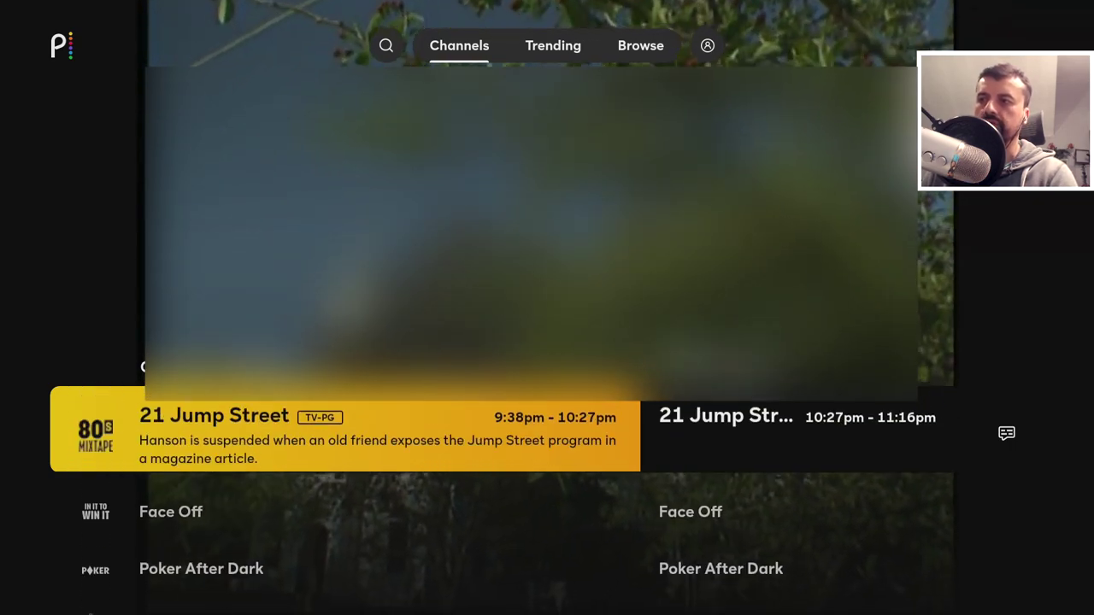
key("Down")
key("Down")
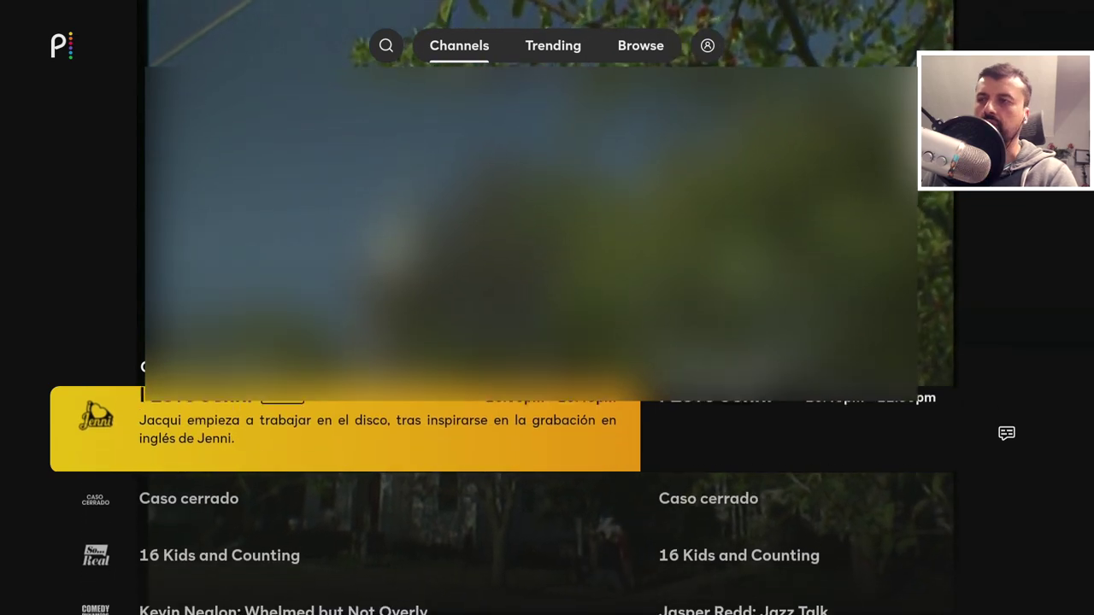
key("Down")
key("Down")
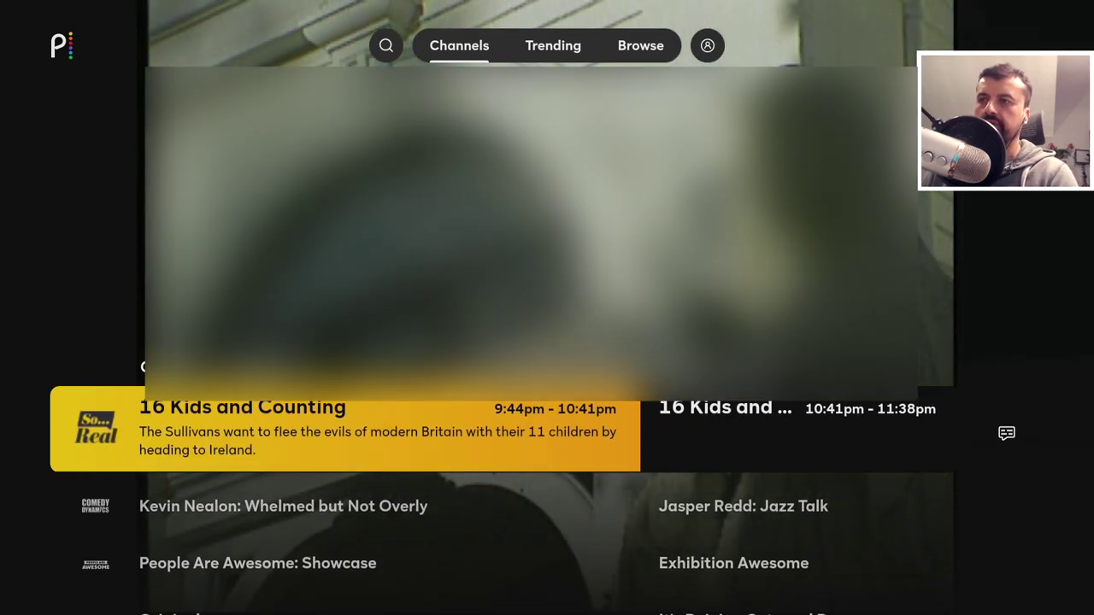
key("Up")
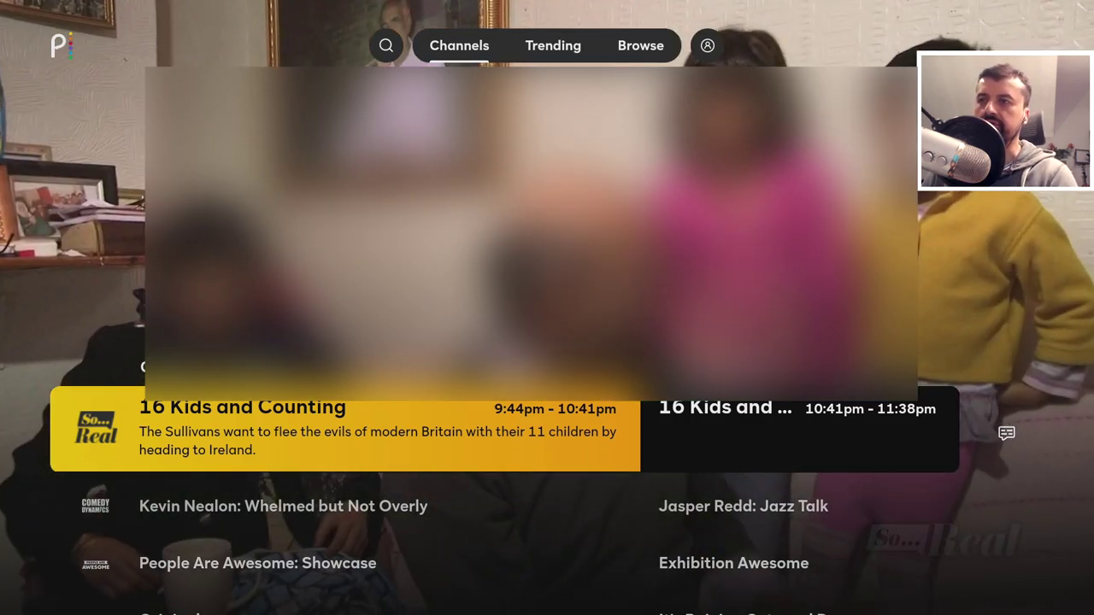
key("Down")
key("Up")
key("Up")
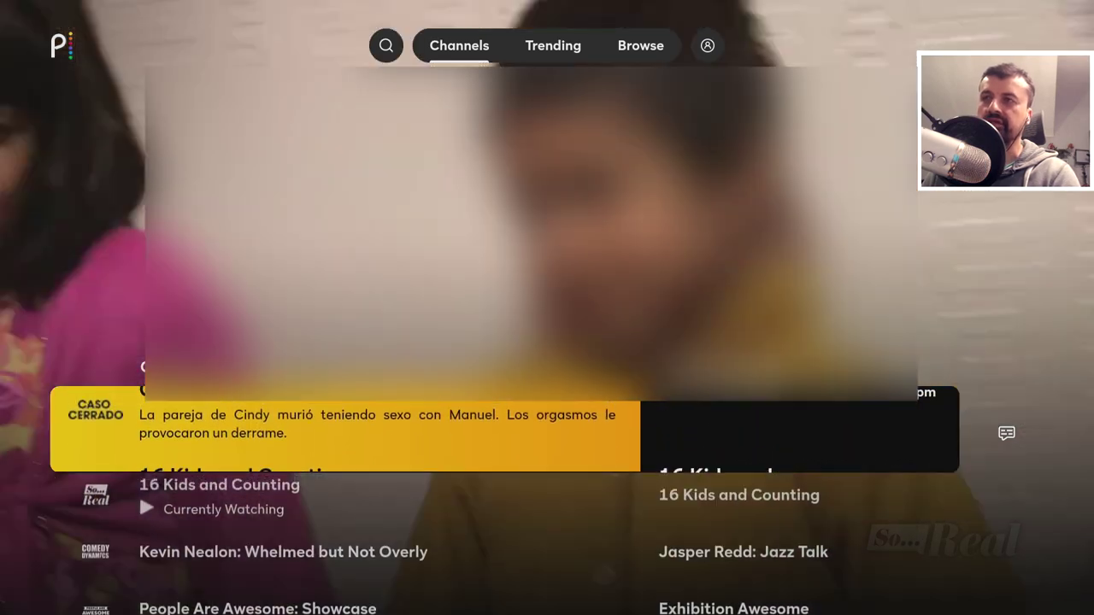
key("Escape")
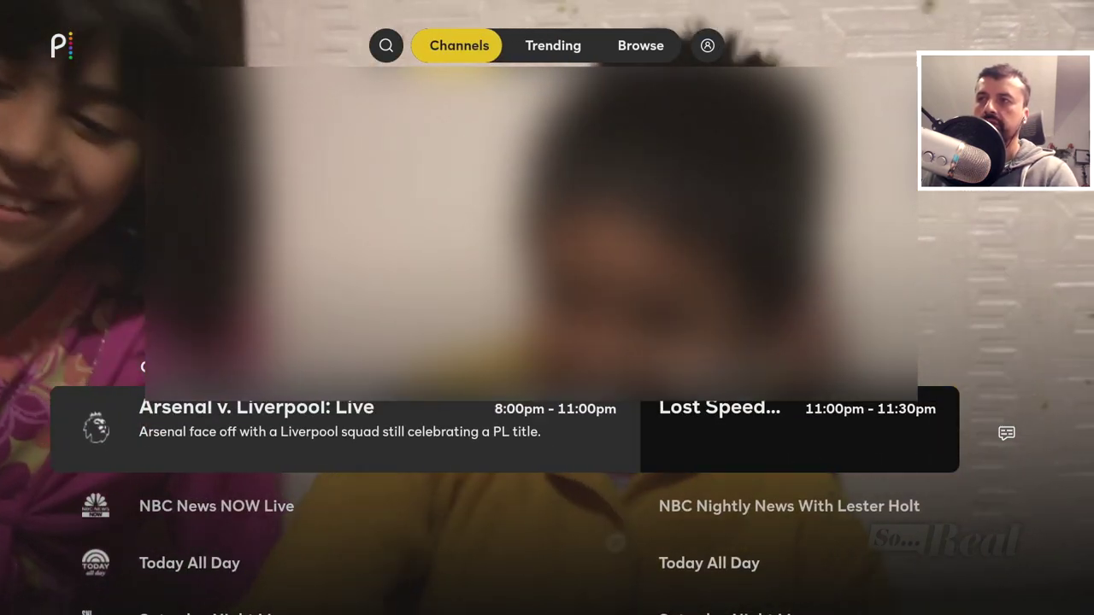
key("Right")
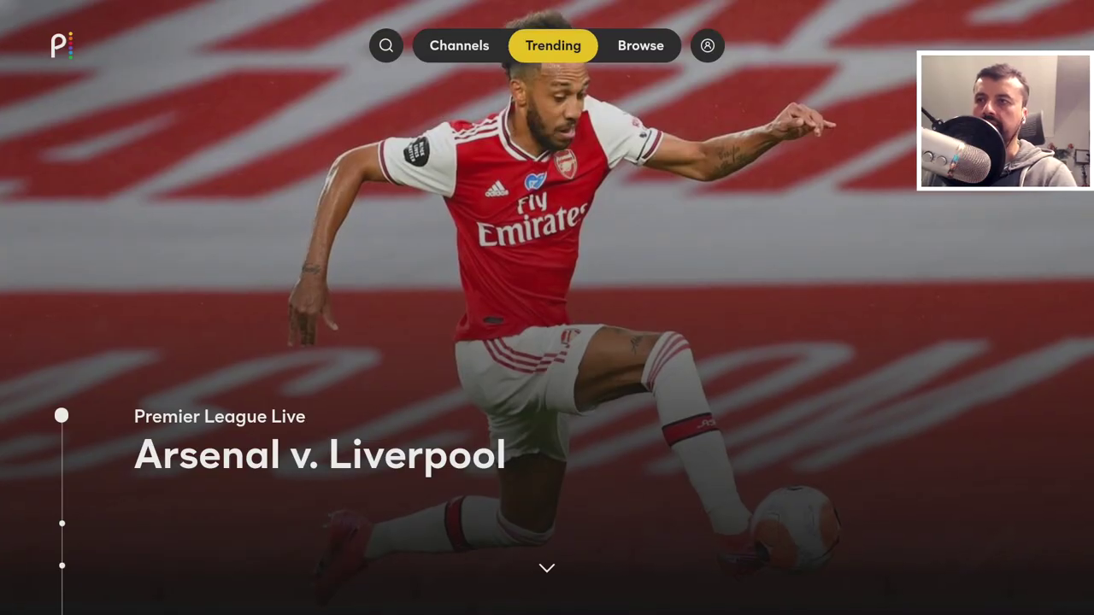
- Switch to the Browse page and look through the hero titles, Featured Channels and Peacock Picks
key("Down")
key("Down")
key("Down")
key("Down")
key("Down")
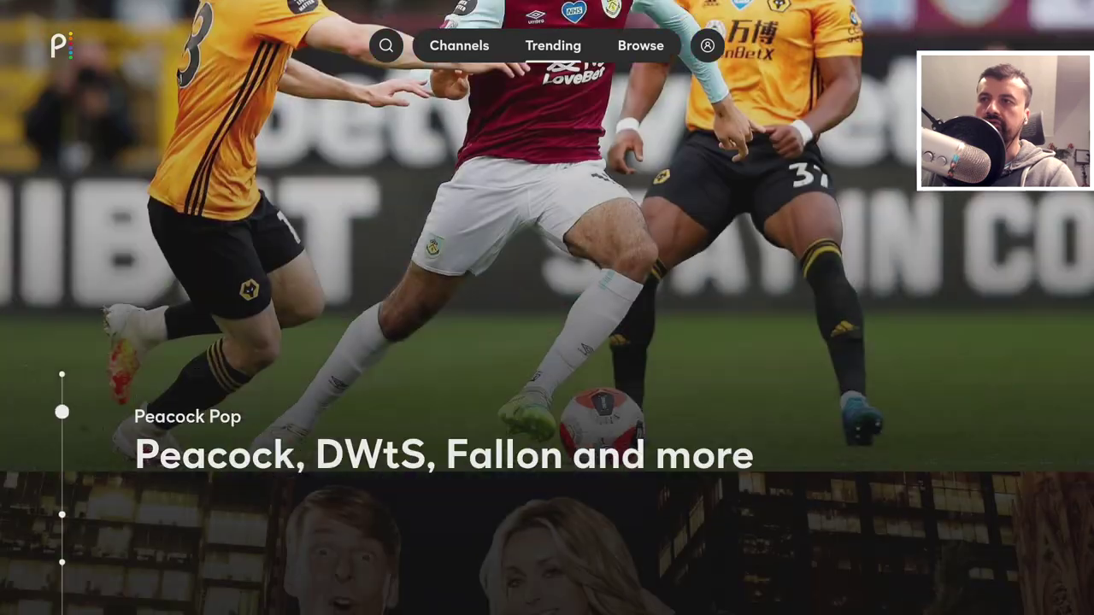
key("Up")
key("Up")
key("Up")
key("Up")
key("Right")
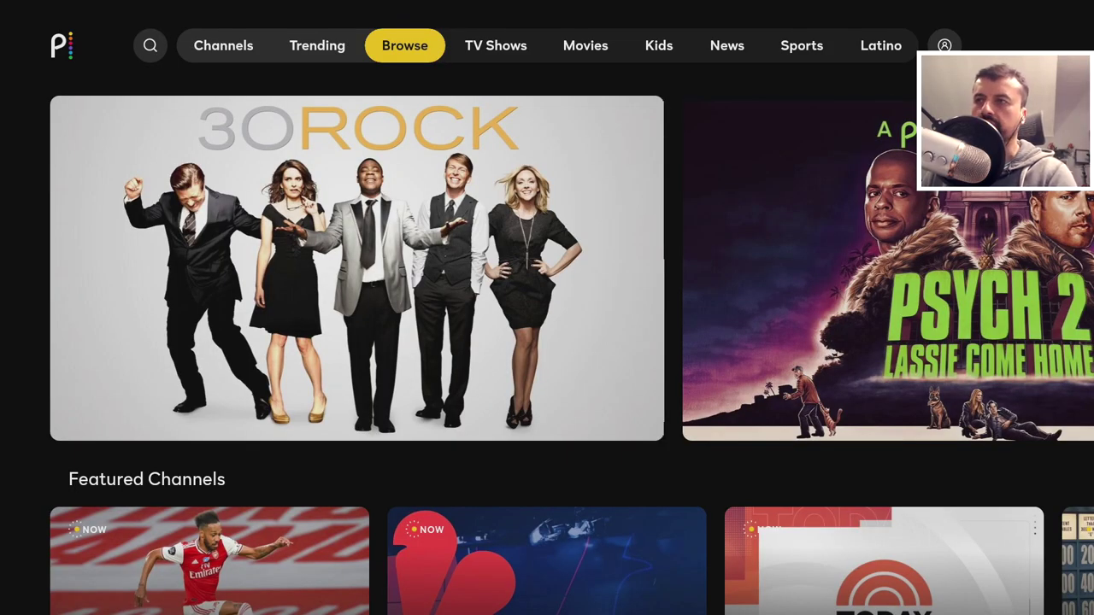
key("Down")
key("Right")
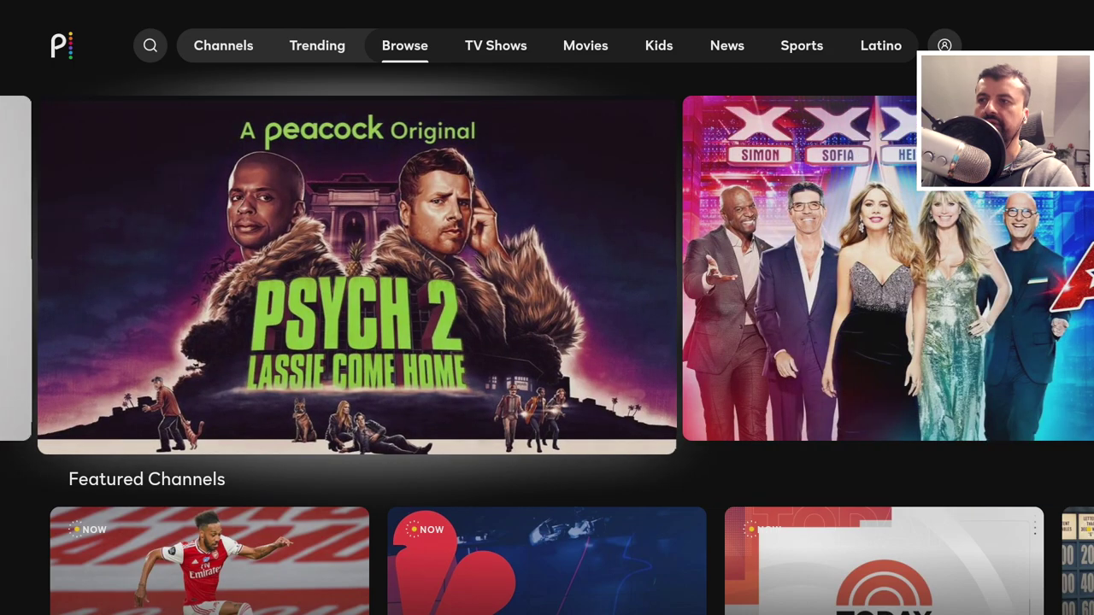
key("Down")
key("Right")
key("Right")
key("Right")
key("Right")
key("Right")
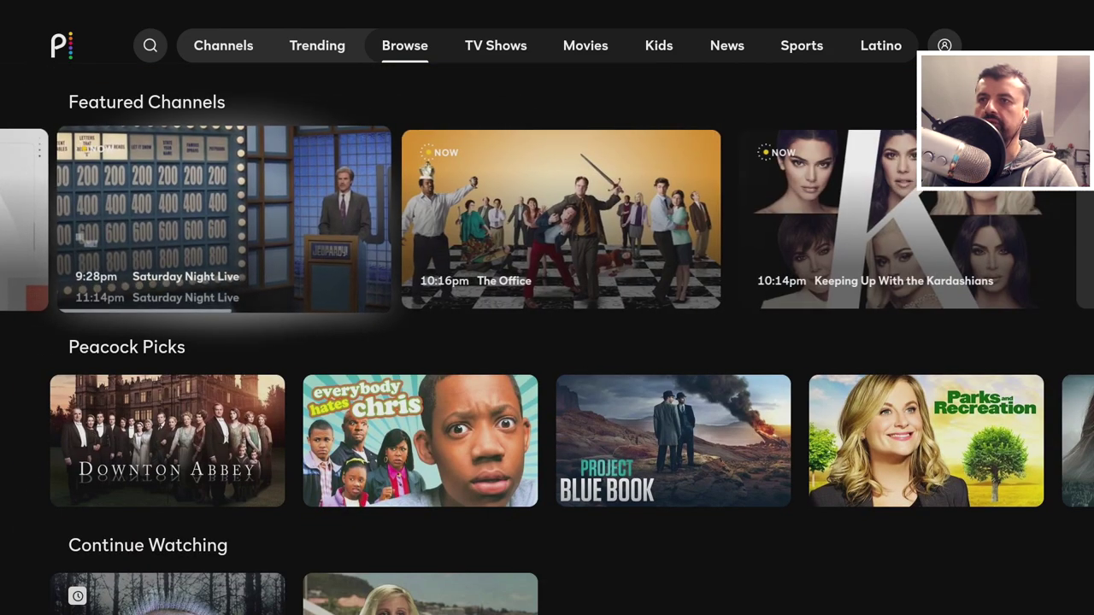
key("Right")
key("Right")
key("Down")
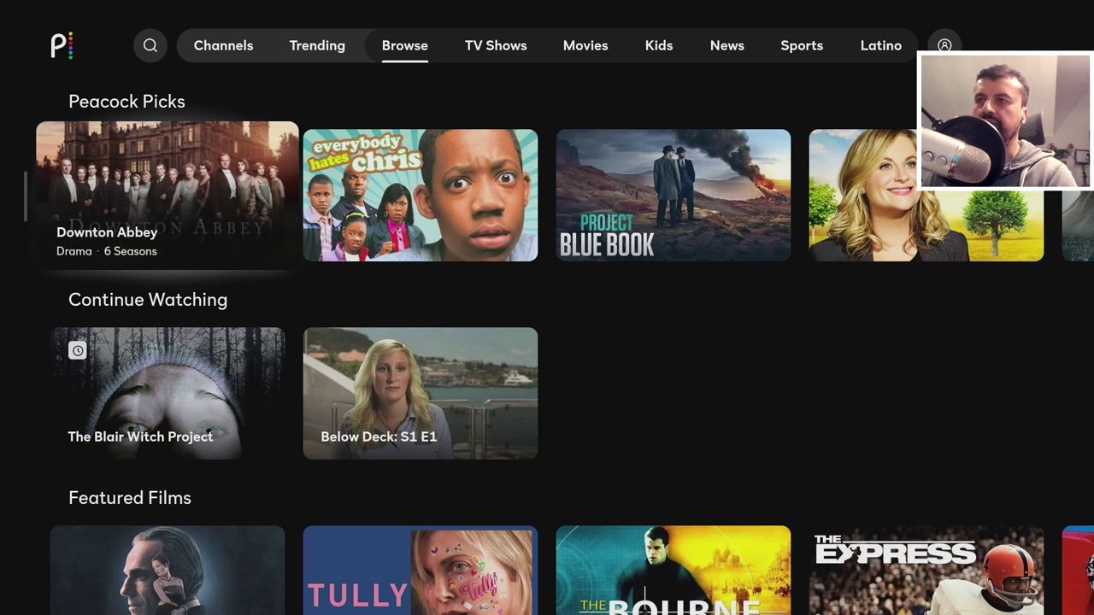
key("Right")
key("Right")
key("Right")
key("Right")
key("Right")
key("Right")
key("Right")
key("Right")
key("Right")
key("Right")
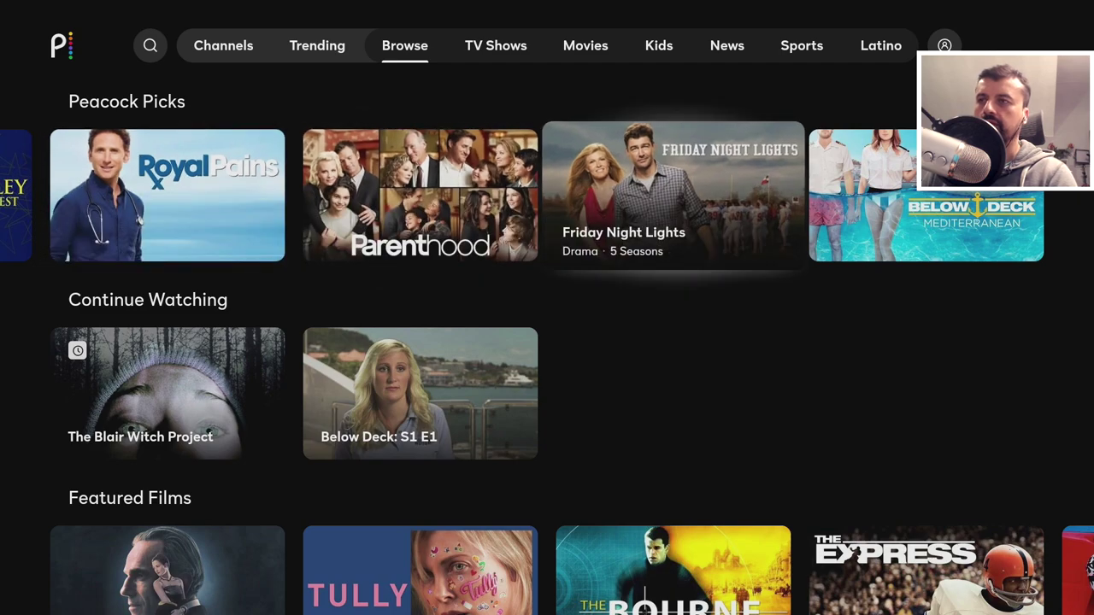
- Find The Matrix in the Featured Films row and open its details page
key("Down")
key("Down")
key("Right")
key("Right")
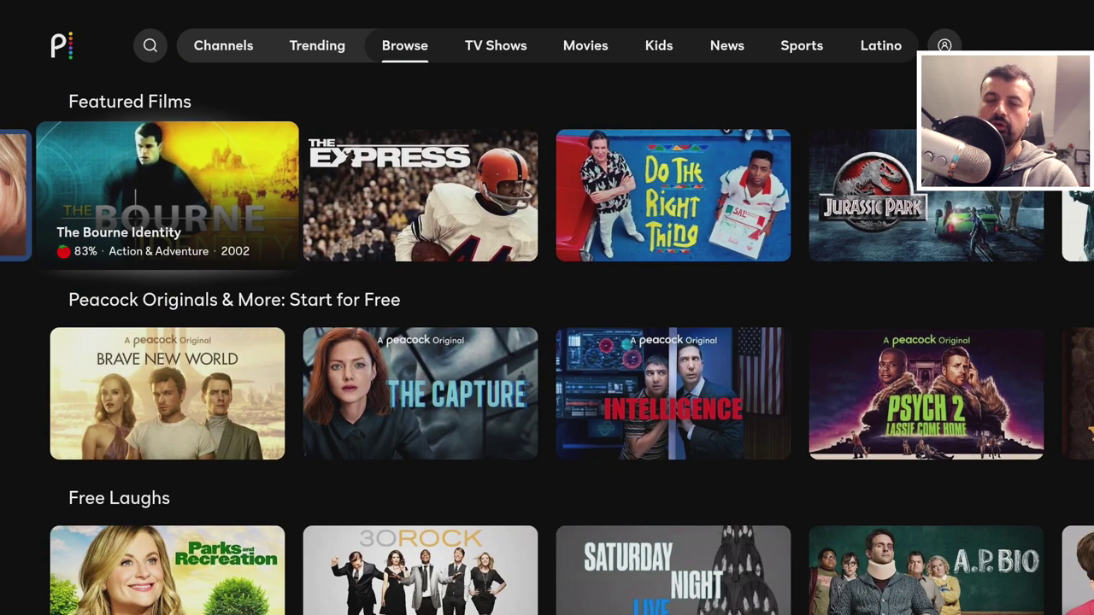
key("Right")
key("Right")
key("Right")
key("Right")
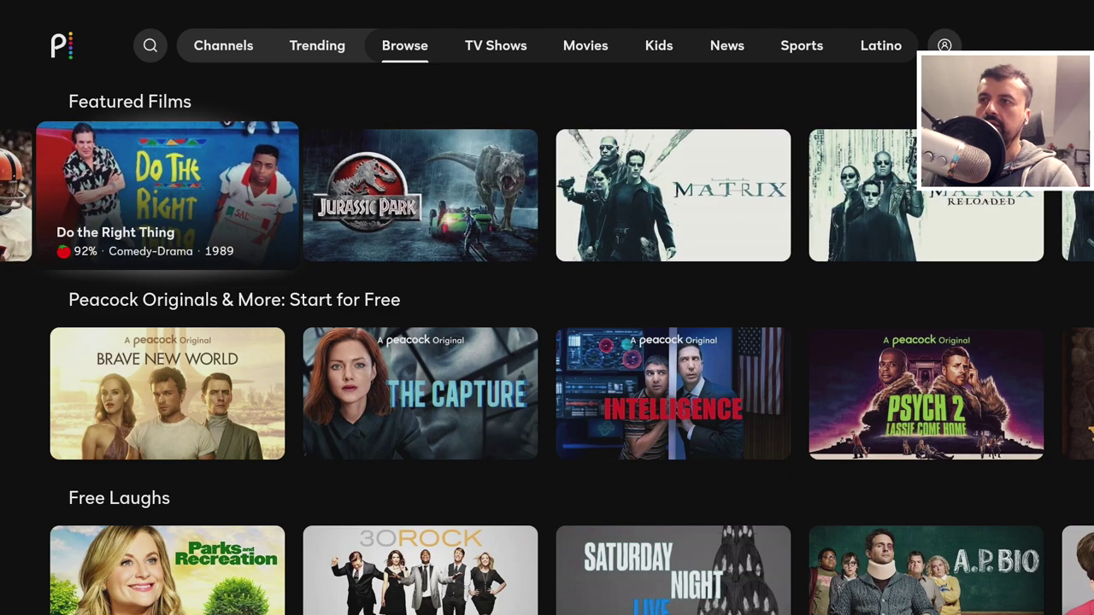
key("Right")
key("Right")
key("Left")
key("Left")
key("Left")
key("Right")
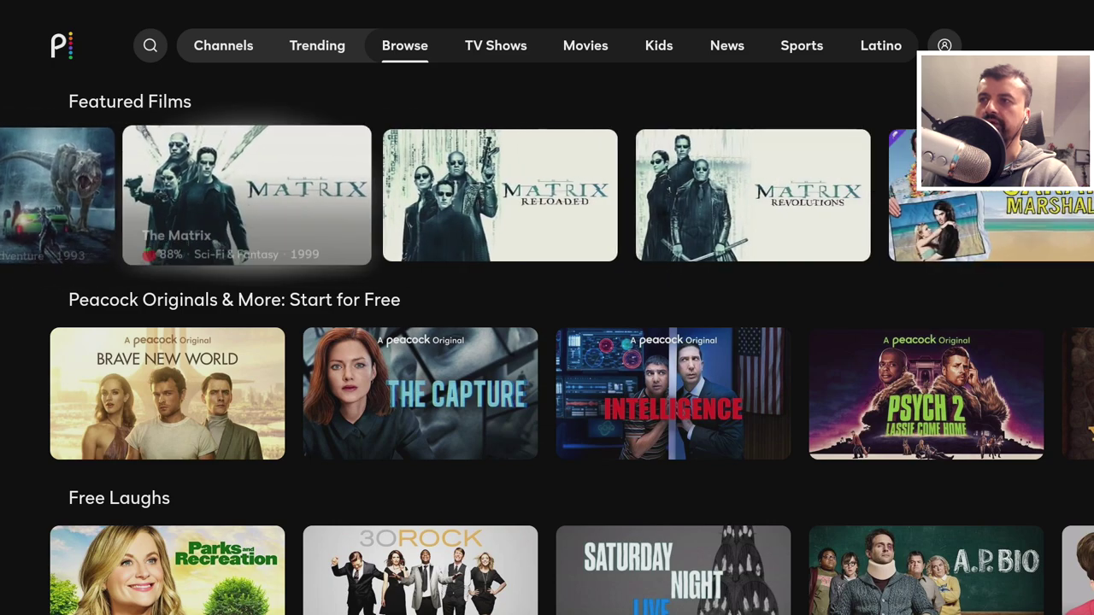
key("Return")
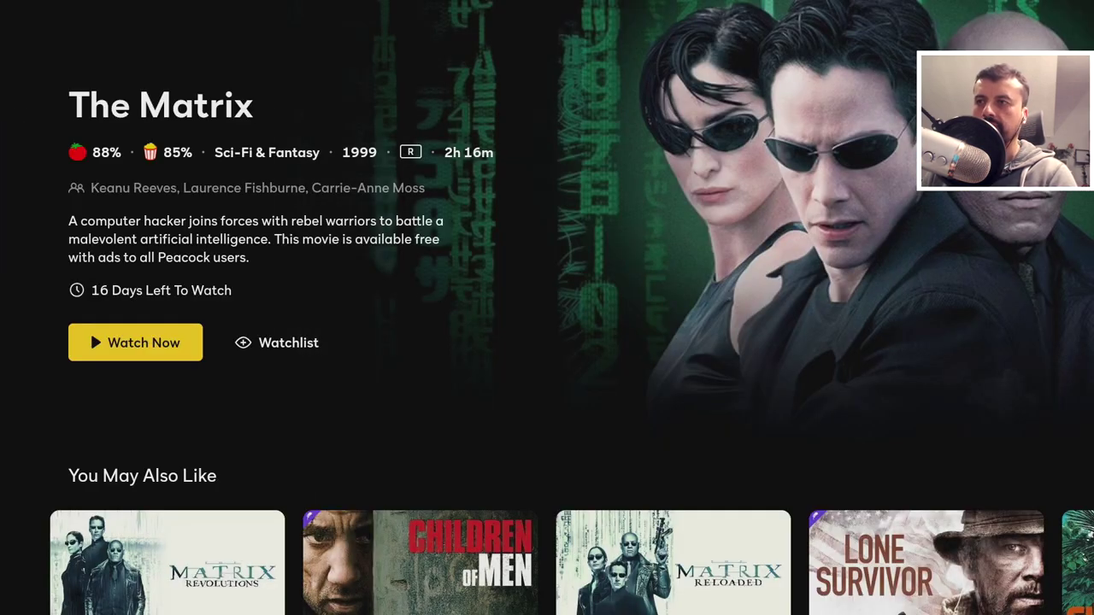
- Start The Matrix playing from its detail page with Watch Now, free with ads
key("Return")
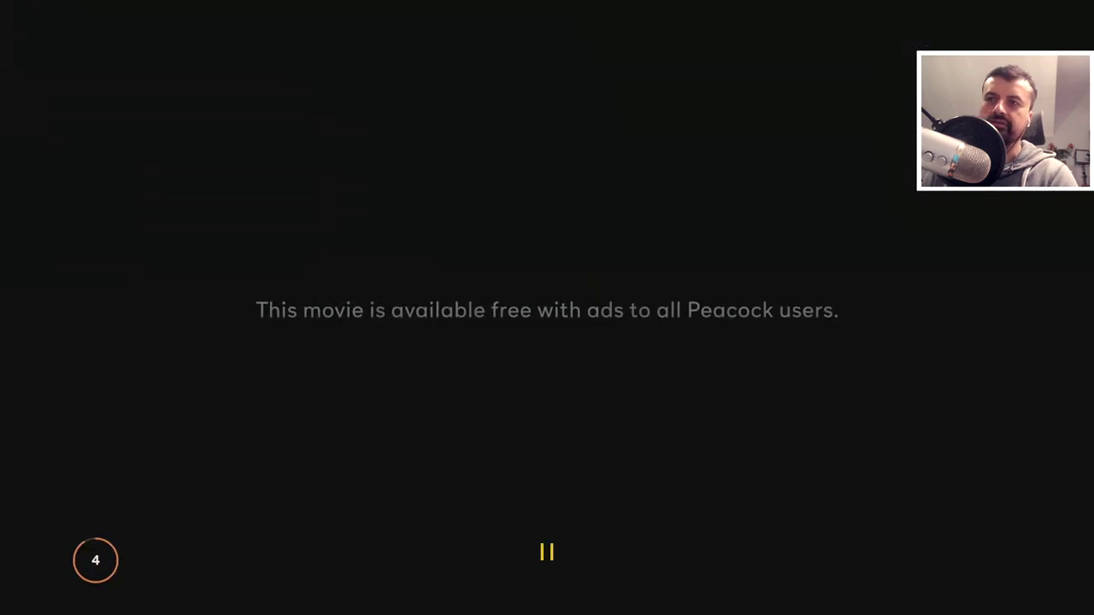